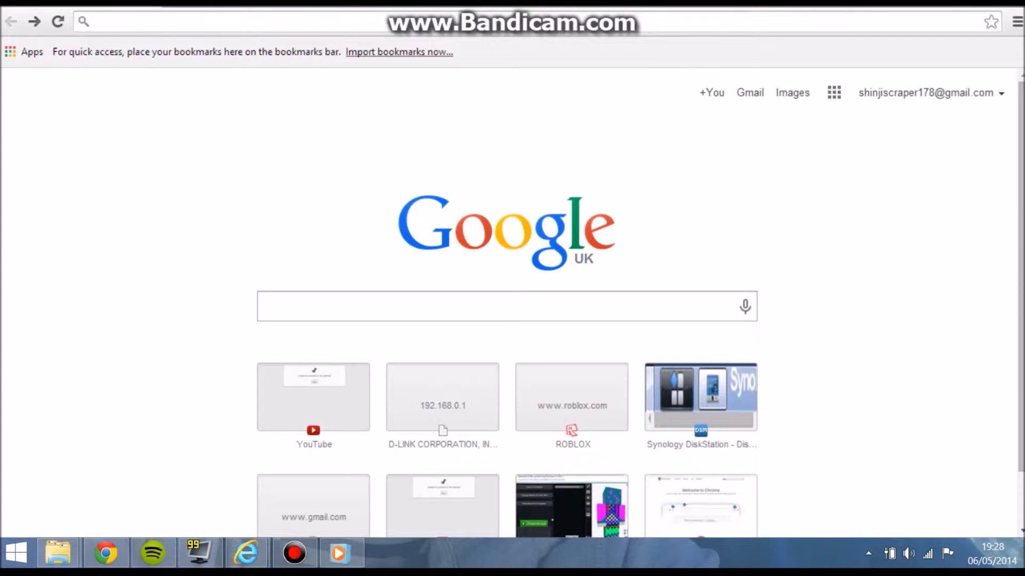
- Search the web for "nova skin" and open the Minecraft Skin Editor: Nova Skin result
{"action": "left_click", "coordinate": [265, 306]}
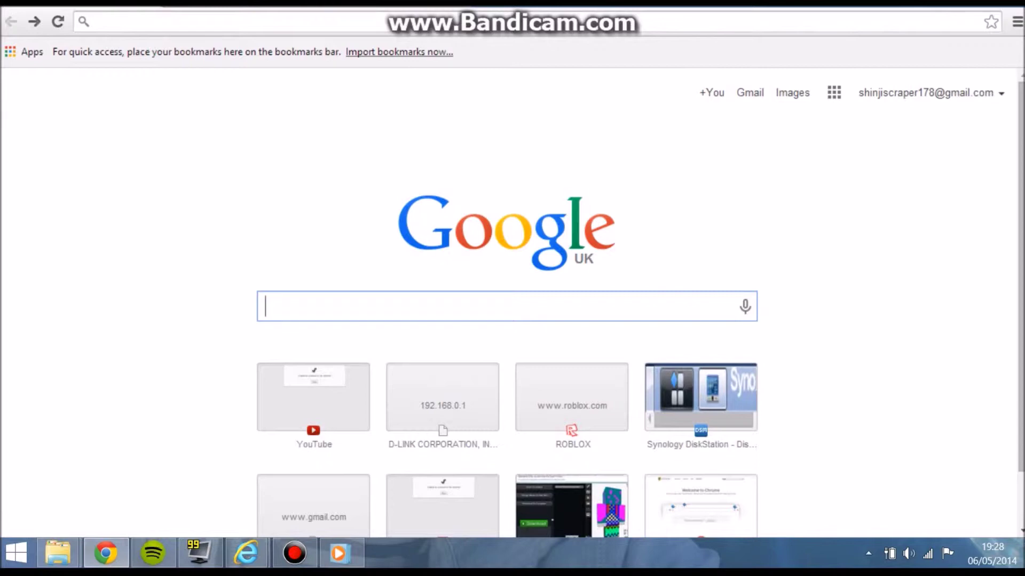
{"action": "type", "text": "no"}
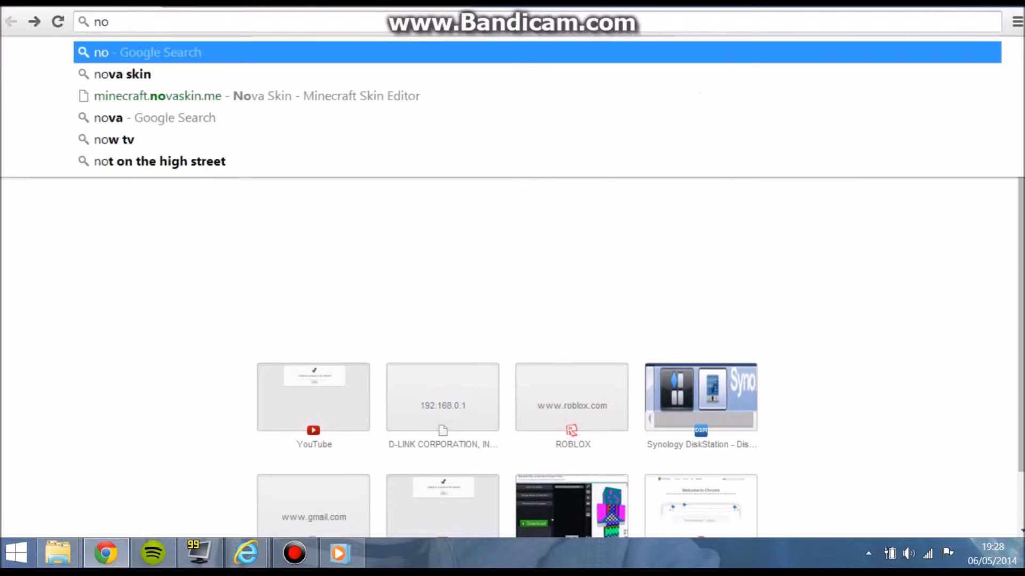
{"action": "type", "text": "va skimn"}
{"action": "key", "text": "BackSpace"}
{"action": "key", "text": "BackSpace"}
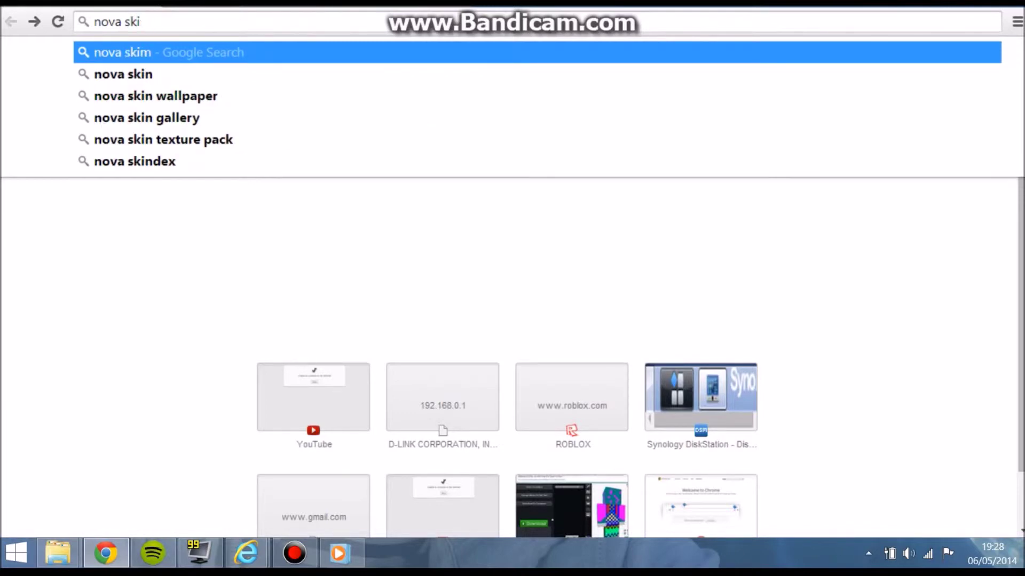
{"action": "type", "text": "n"}
{"action": "key", "text": "Return"}
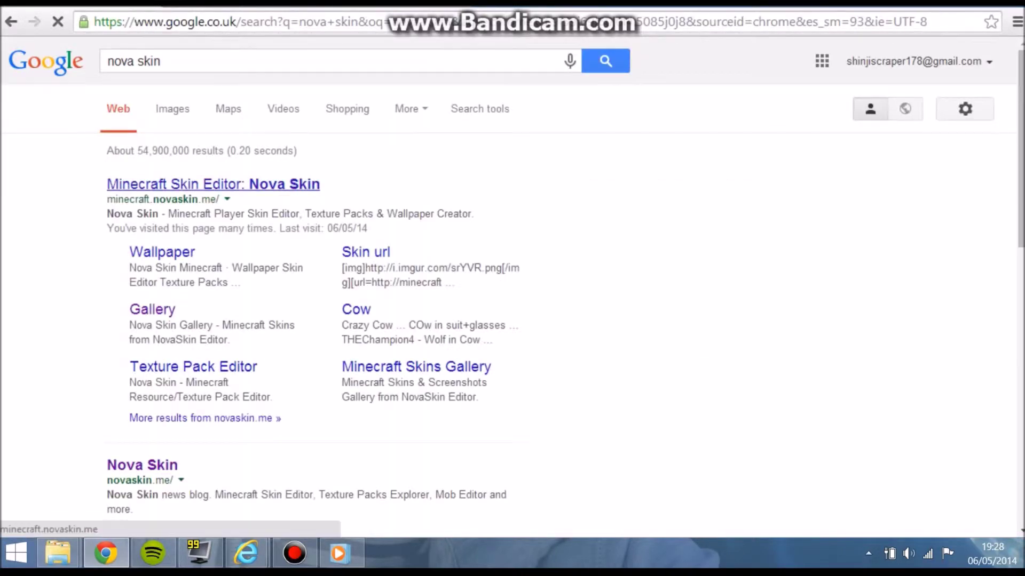
{"action": "left_click", "coordinate": [213, 184]}
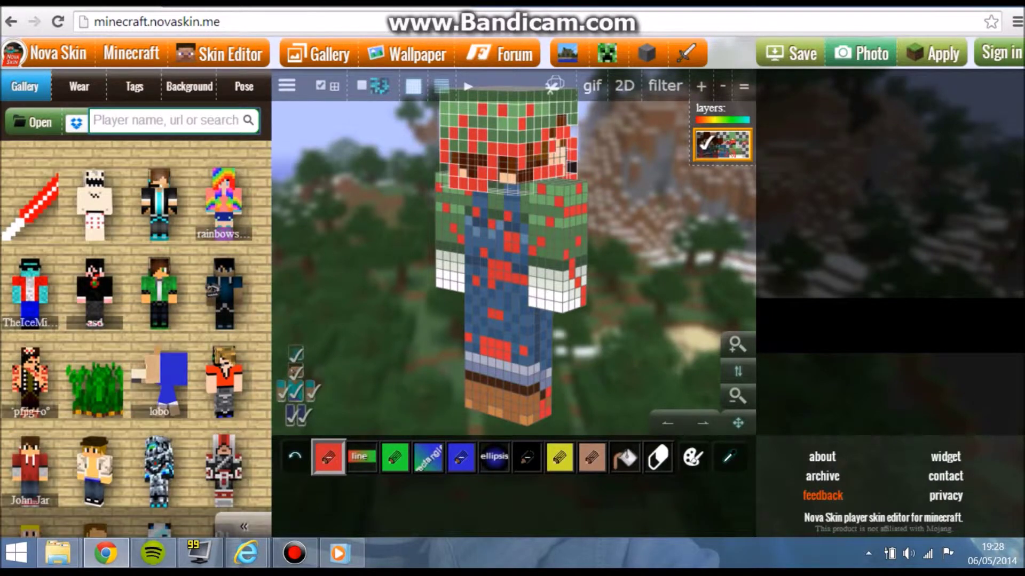
- Load the skin of player SumoPounder into the editor and rotate the model to inspect its front and sides
{"action": "type", "text": "SumoPounder"}
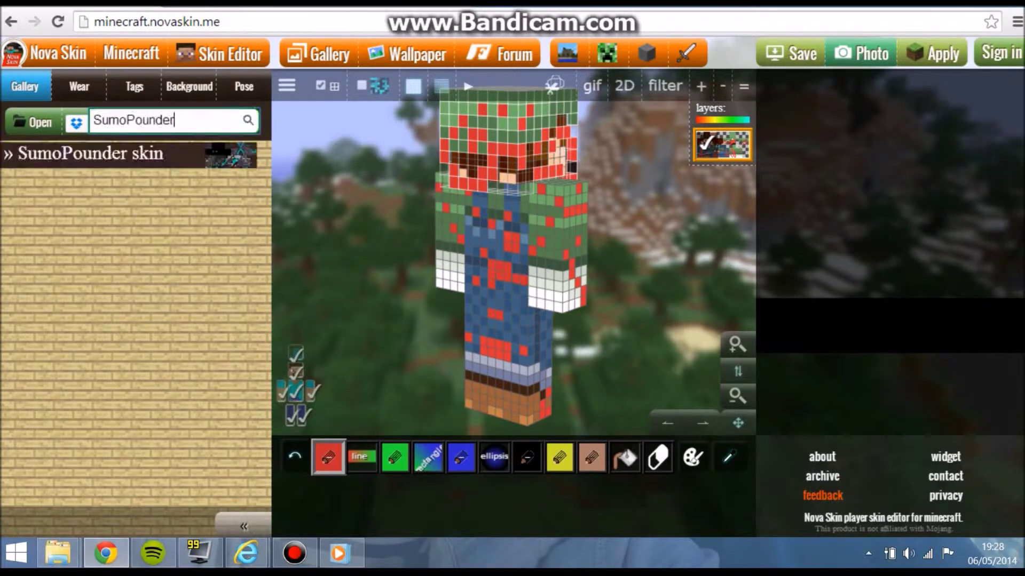
{"action": "left_click", "coordinate": [91, 154]}
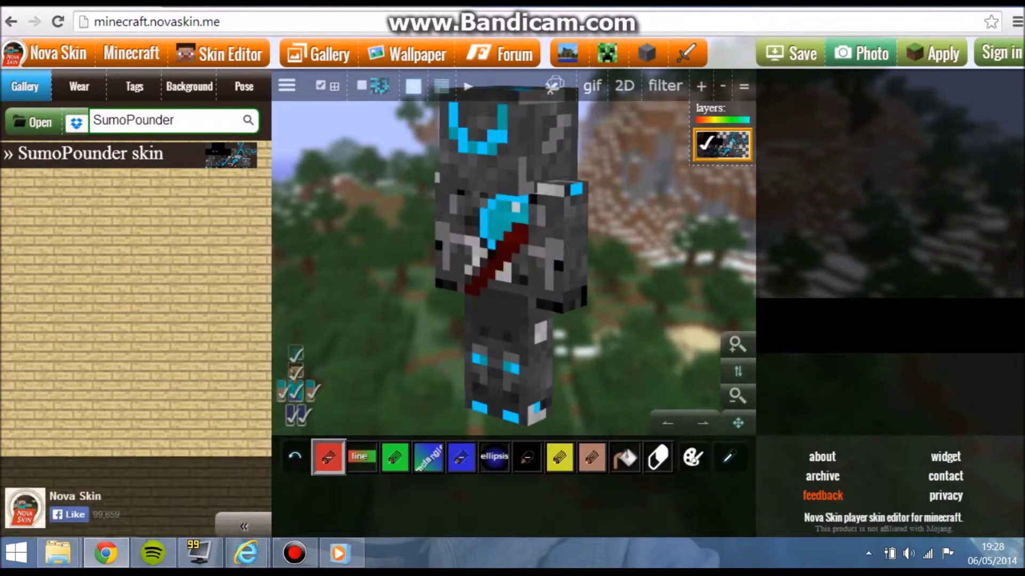
{"action": "left_click_drag", "start_coordinate": [641, 251], "coordinate": [555, 251]}
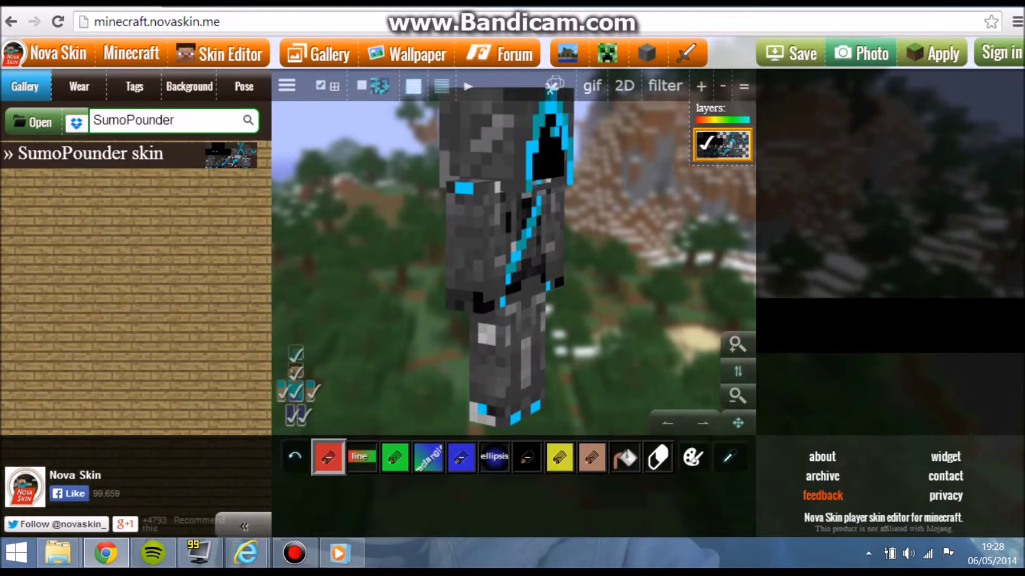
{"action": "left_click_drag", "start_coordinate": [587, 251], "coordinate": [523, 251]}
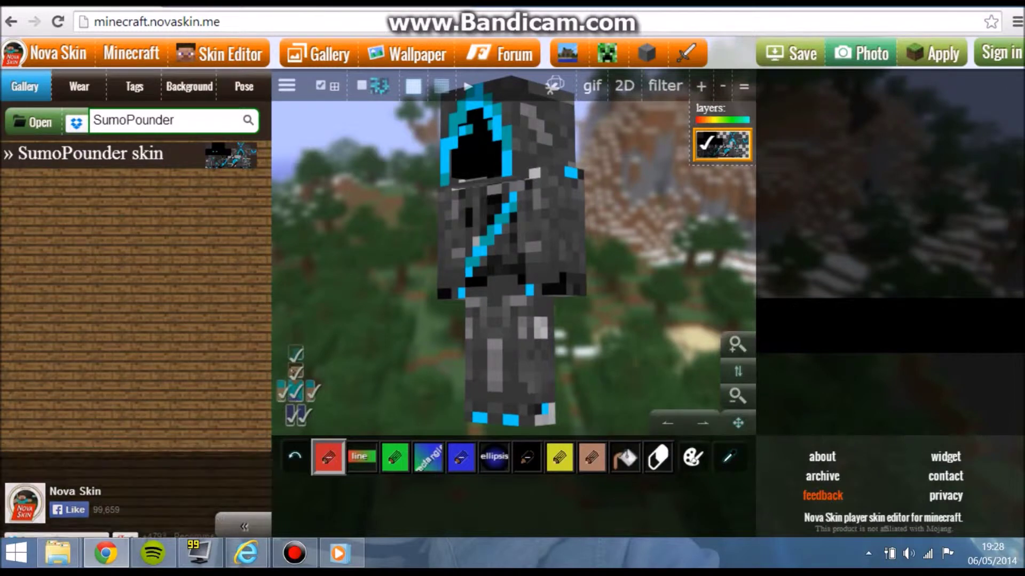
{"action": "double_click", "coordinate": [133, 120]}
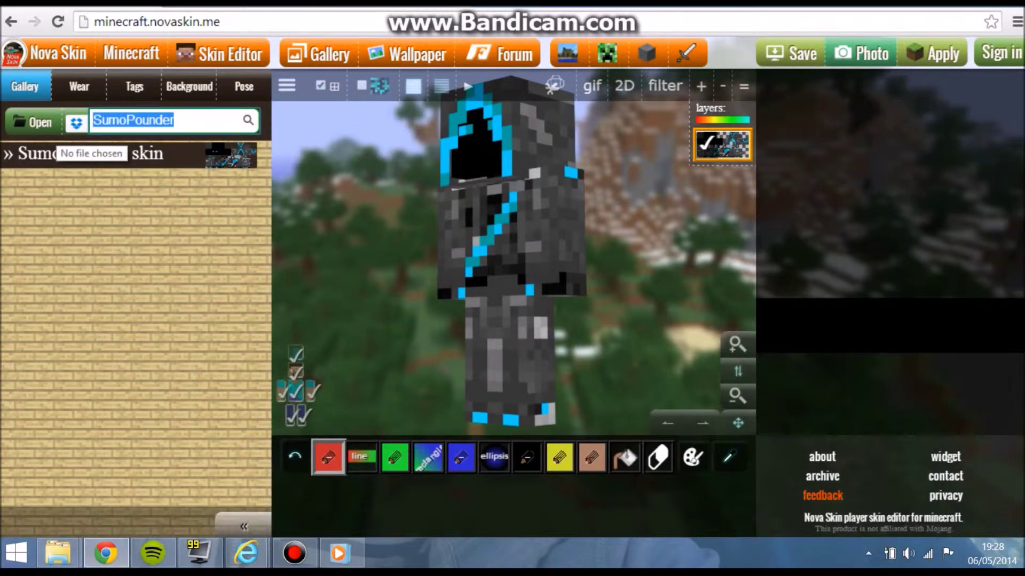
{"action": "type", "text": "Mo"}
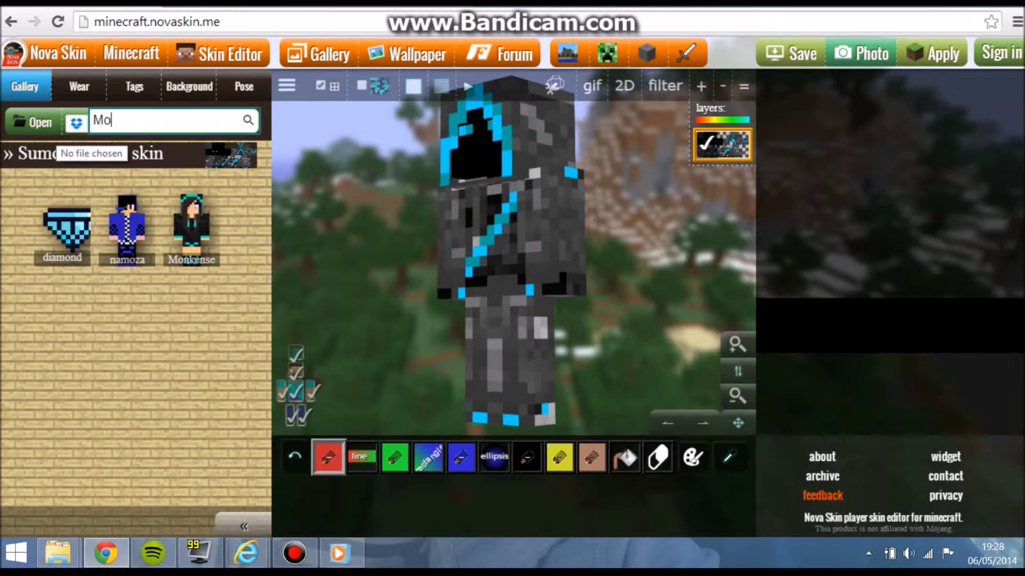
{"action": "type", "text": "cahamp"}
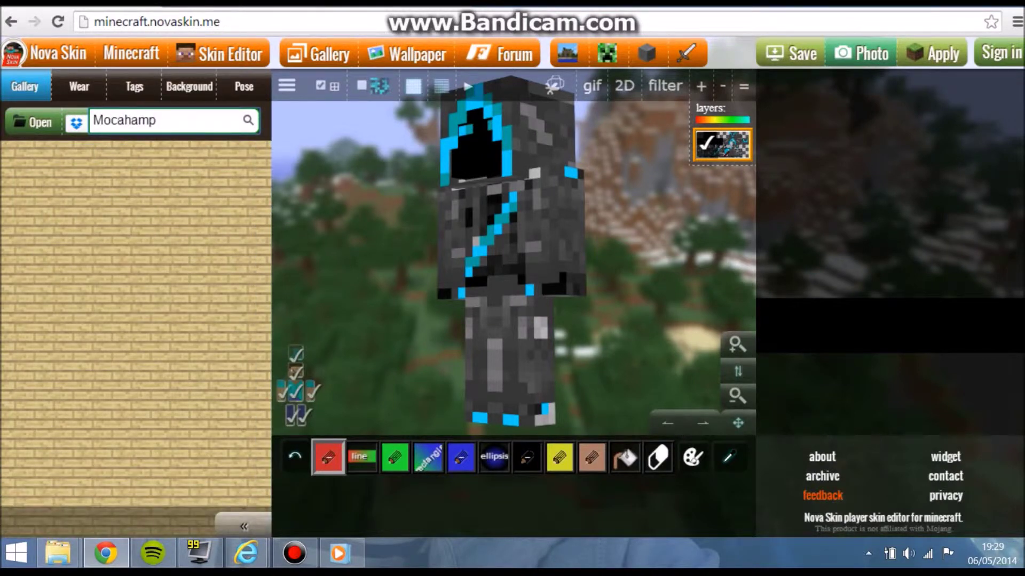
{"action": "left_click", "coordinate": [124, 120]}
{"action": "key", "text": "BackSpace"}
{"action": "key", "text": "Return"}
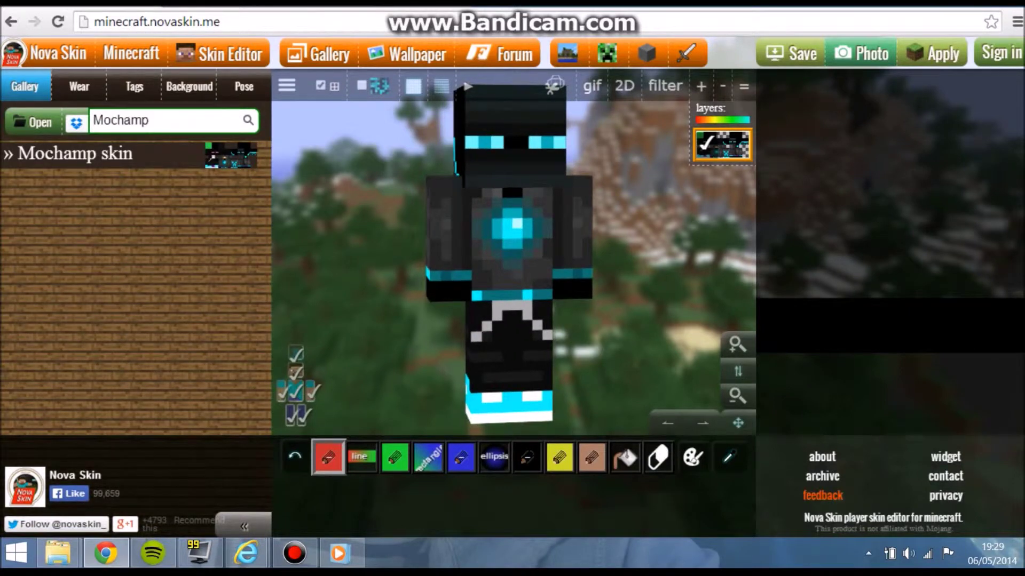
- Change the green pencil's colour to dark brown and paint over the front of the Mochamp skin's torso, arms and legs
{"action": "left_click", "coordinate": [395, 457]}
{"action": "left_click_drag", "start_coordinate": [439, 360], "coordinate": [398, 356]}
{"action": "left_click_drag", "start_coordinate": [553, 401], "coordinate": [553, 416]}
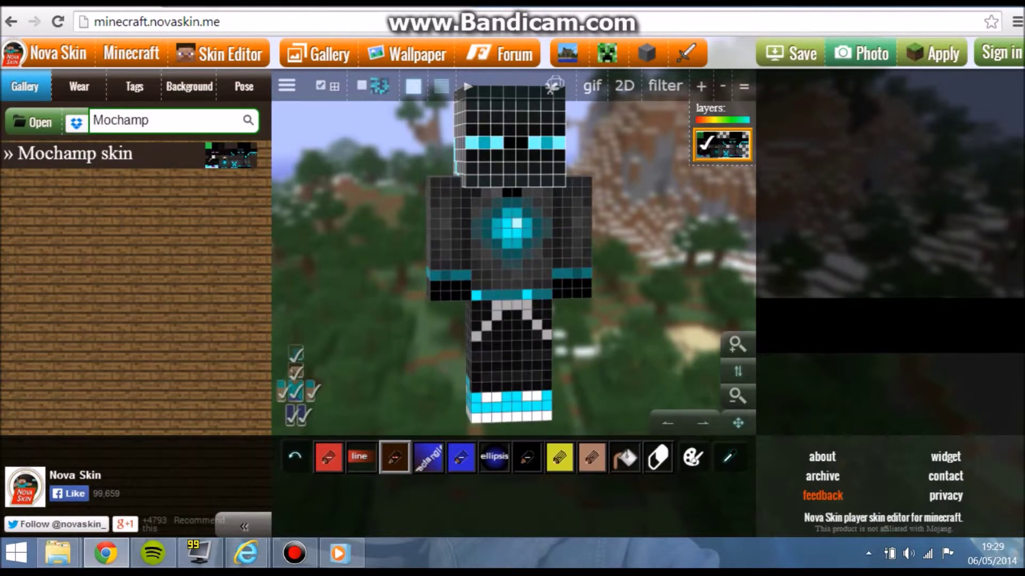
{"action": "mouse_move", "coordinate": [550, 156]}
{"action": "left_mouse_down"}
{"action": "mouse_move", "coordinate": [487, 243]}
{"action": "mouse_move", "coordinate": [487, 325]}
{"action": "mouse_move", "coordinate": [540, 218]}
{"action": "mouse_move", "coordinate": [508, 228]}
{"action": "mouse_move", "coordinate": [586, 211]}
{"action": "mouse_move", "coordinate": [567, 284]}
{"action": "left_mouse_up"}
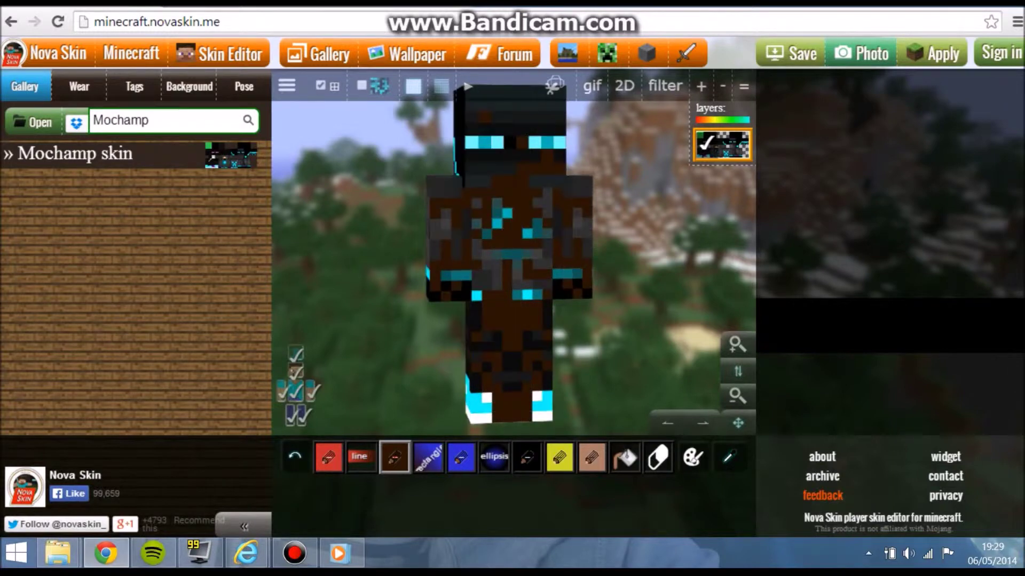
- Paint dark brown strokes over the remaining sides, limbs and head of the Mochamp skin
{"action": "left_click_drag", "start_coordinate": [646, 251], "coordinate": [491, 248]}
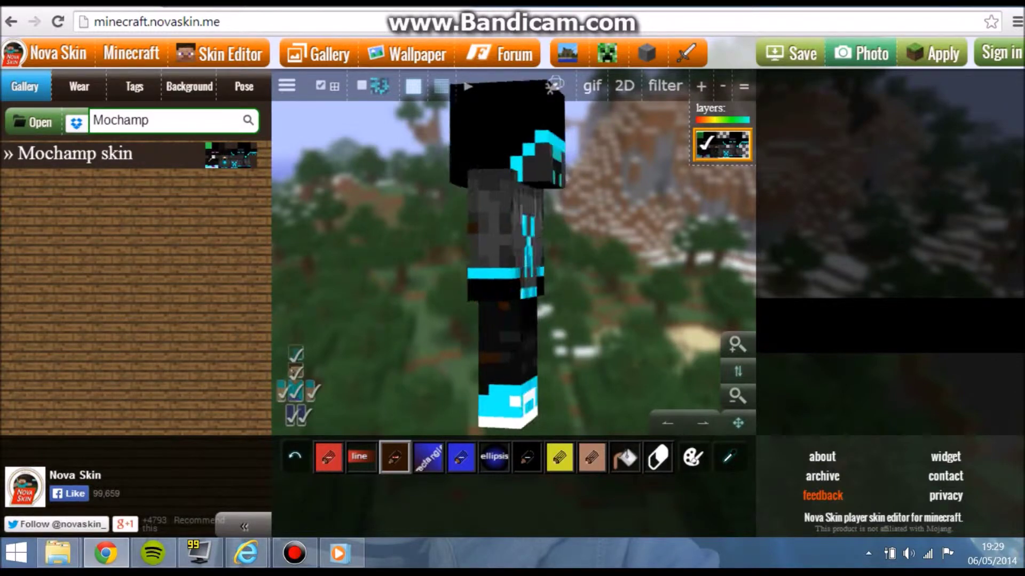
{"action": "mouse_move", "coordinate": [530, 162]}
{"action": "left_mouse_down"}
{"action": "mouse_move", "coordinate": [513, 238]}
{"action": "mouse_move", "coordinate": [536, 285]}
{"action": "mouse_move", "coordinate": [522, 390]}
{"action": "left_mouse_up"}
{"action": "mouse_move", "coordinate": [524, 327]}
{"action": "left_mouse_down"}
{"action": "mouse_move", "coordinate": [529, 418]}
{"action": "mouse_move", "coordinate": [535, 396]}
{"action": "left_mouse_up"}
{"action": "left_click_drag", "start_coordinate": [576, 374], "coordinate": [446, 368]}
{"action": "mouse_move", "coordinate": [540, 211]}
{"action": "left_mouse_down"}
{"action": "mouse_move", "coordinate": [523, 253]}
{"action": "mouse_move", "coordinate": [488, 291]}
{"action": "mouse_move", "coordinate": [468, 293]}
{"action": "mouse_move", "coordinate": [493, 116]}
{"action": "mouse_move", "coordinate": [540, 192]}
{"action": "left_mouse_up"}
{"action": "left_click_drag", "start_coordinate": [619, 224], "coordinate": [528, 224]}
{"action": "mouse_move", "coordinate": [475, 137]}
{"action": "left_mouse_down"}
{"action": "mouse_move", "coordinate": [554, 137]}
{"action": "mouse_move", "coordinate": [526, 194]}
{"action": "mouse_move", "coordinate": [502, 291]}
{"action": "mouse_move", "coordinate": [502, 386]}
{"action": "left_mouse_up"}
{"action": "left_click_drag", "start_coordinate": [507, 350], "coordinate": [534, 163]}
{"action": "mouse_move", "coordinate": [624, 208]}
{"action": "left_mouse_down"}
{"action": "mouse_move", "coordinate": [545, 221]}
{"action": "mouse_move", "coordinate": [534, 264]}
{"action": "left_mouse_up"}
{"action": "mouse_move", "coordinate": [529, 200]}
{"action": "left_mouse_down"}
{"action": "mouse_move", "coordinate": [554, 224]}
{"action": "mouse_move", "coordinate": [532, 139]}
{"action": "mouse_move", "coordinate": [558, 231]}
{"action": "mouse_move", "coordinate": [578, 205]}
{"action": "left_mouse_up"}
{"action": "left_click_drag", "start_coordinate": [622, 235], "coordinate": [584, 187]}
{"action": "left_click_drag", "start_coordinate": [416, 177], "coordinate": [416, 182]}
{"action": "mouse_move", "coordinate": [439, 177]}
{"action": "left_mouse_down"}
{"action": "mouse_move", "coordinate": [433, 187]}
{"action": "mouse_move", "coordinate": [450, 199]}
{"action": "left_mouse_up"}
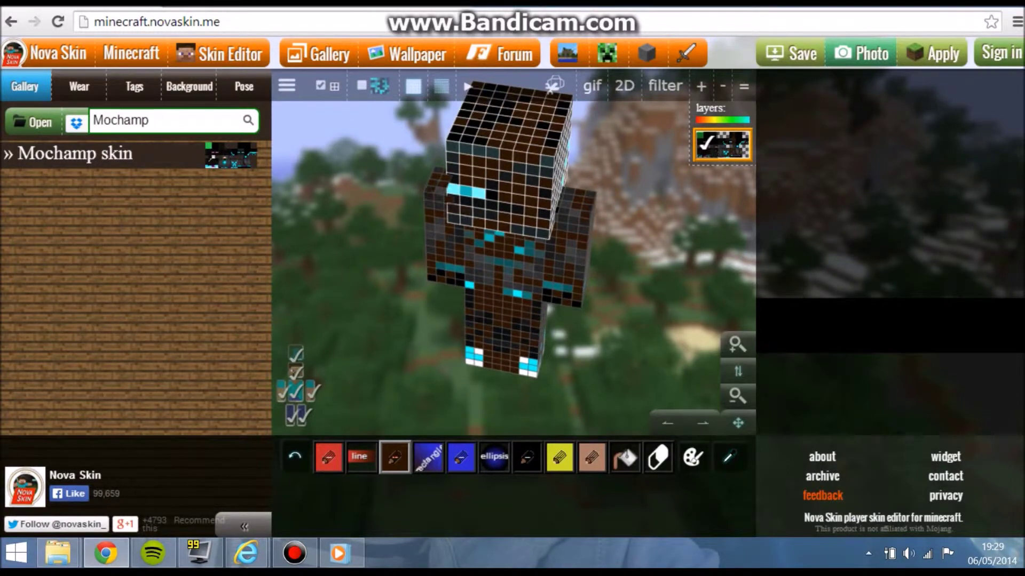
{"action": "mouse_move", "coordinate": [523, 373]}
{"action": "left_mouse_down"}
{"action": "mouse_move", "coordinate": [595, 321]}
{"action": "mouse_move", "coordinate": [609, 294]}
{"action": "left_mouse_up"}
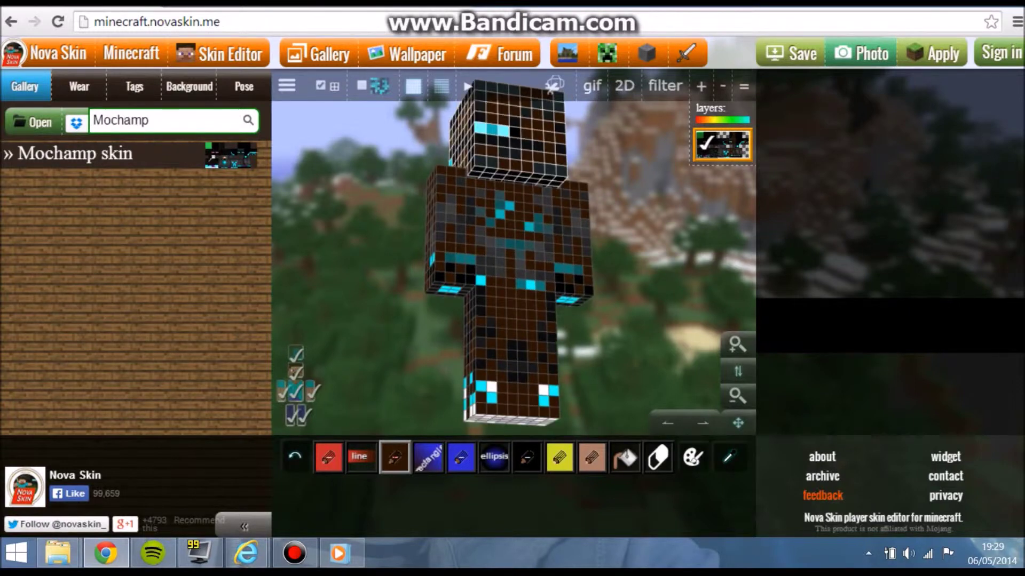
{"action": "left_click", "coordinate": [160, 120]}
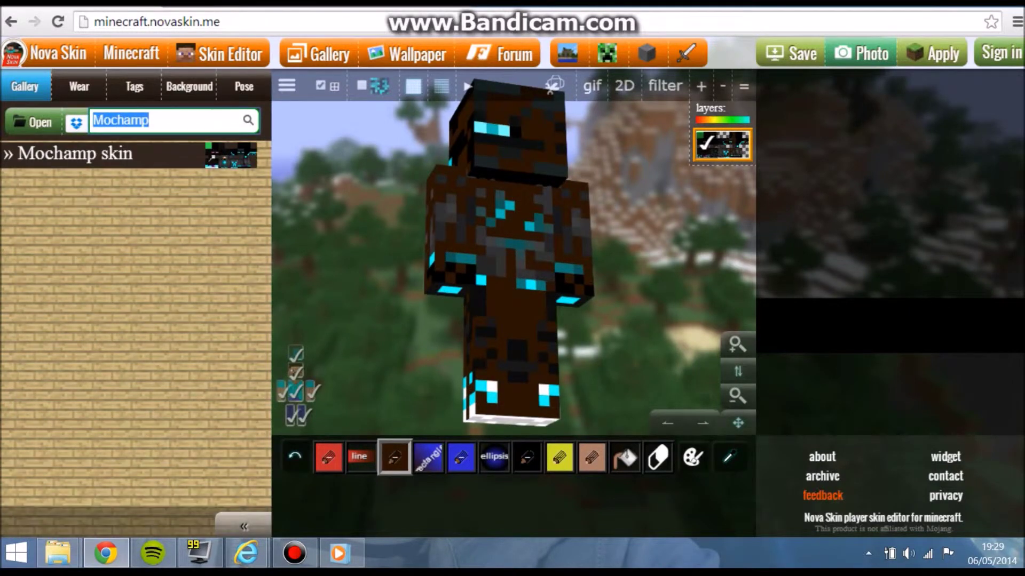
{"action": "type", "text": "Jalot"}
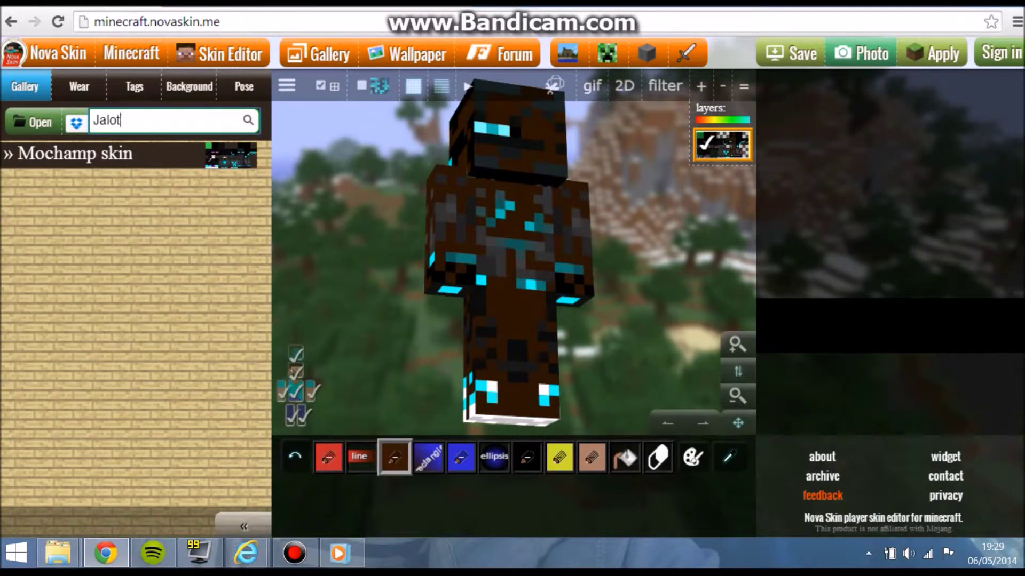
{"action": "key", "text": "Return"}
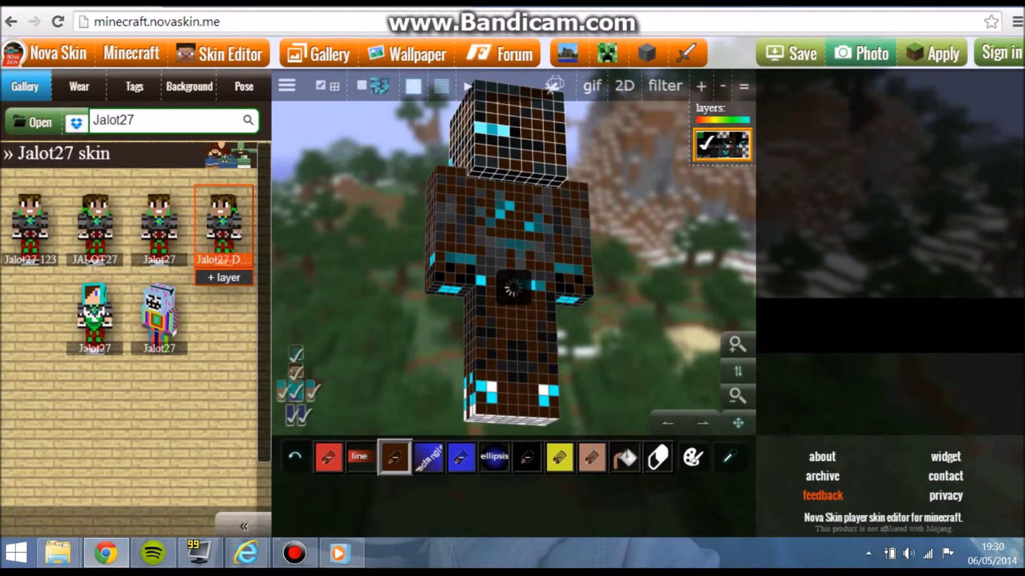
{"action": "left_click", "coordinate": [222, 226]}
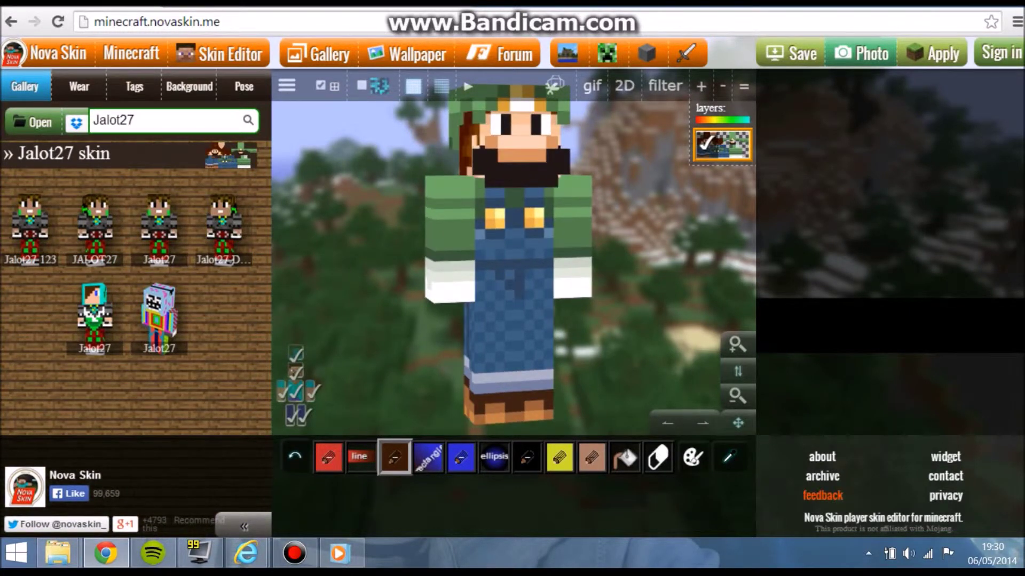
{"action": "left_click_drag", "start_coordinate": [373, 240], "coordinate": [497, 240]}
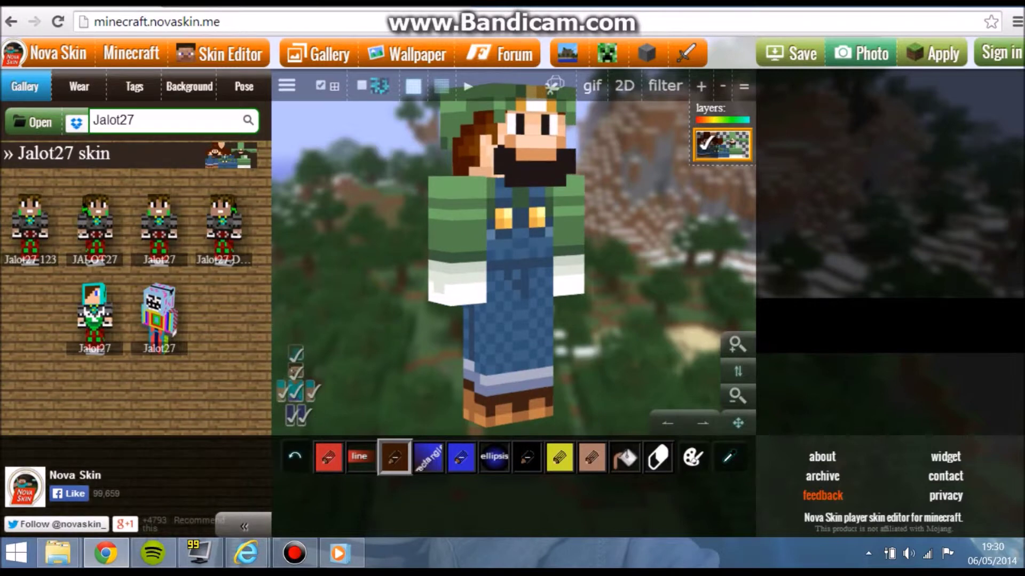
- Search the skin gallery for "plain" and load the Plain Skin design onto the model
{"action": "left_click_drag", "start_coordinate": [137, 121], "coordinate": [117, 120]}
{"action": "key", "text": "ctrl+a"}
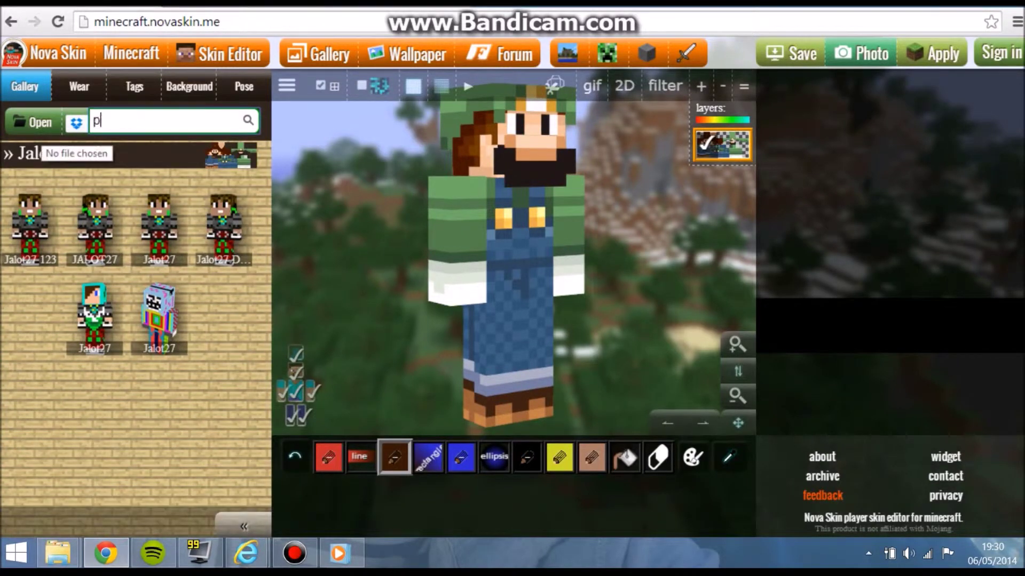
{"action": "type", "text": "plain"}
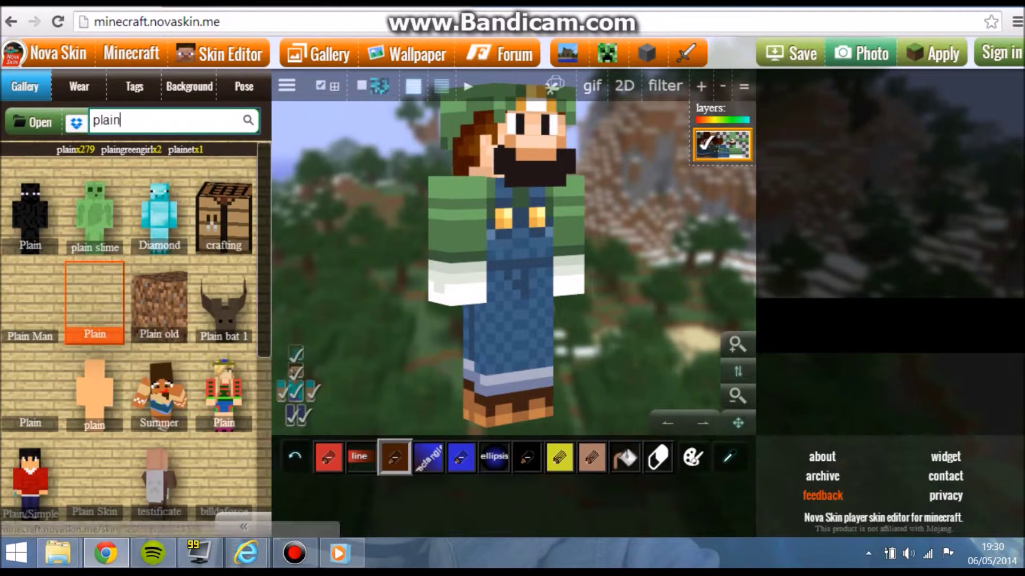
{"action": "scroll", "coordinate": [161, 294], "scroll_direction": "down", "scroll_amount": 2}
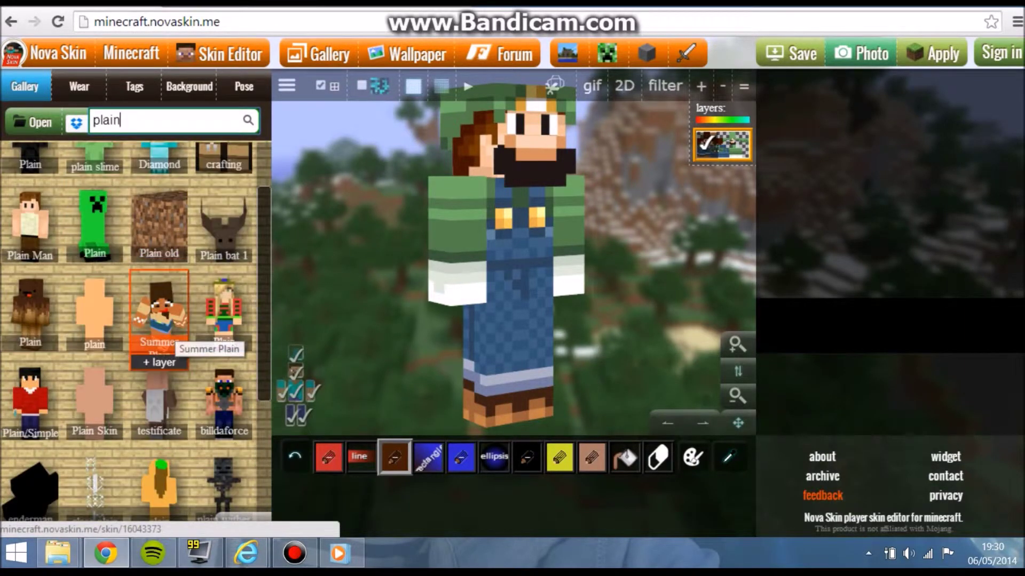
{"action": "left_click", "coordinate": [94, 405]}
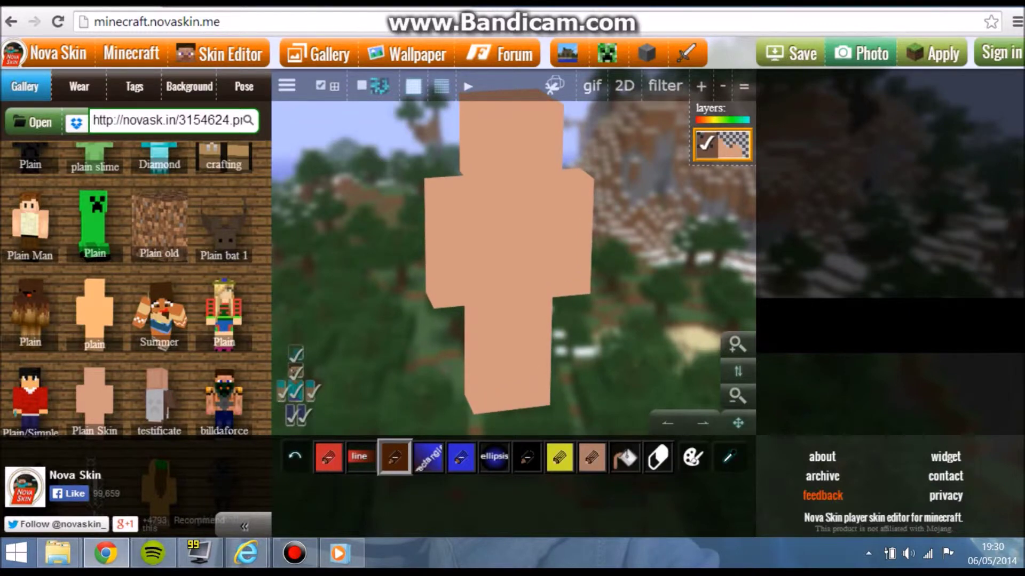
- Paint a few red pixels on the plain model's head with the red pencil and remove them with Erase Hat
{"action": "left_click", "coordinate": [328, 457]}
{"action": "left_click", "coordinate": [286, 86]}
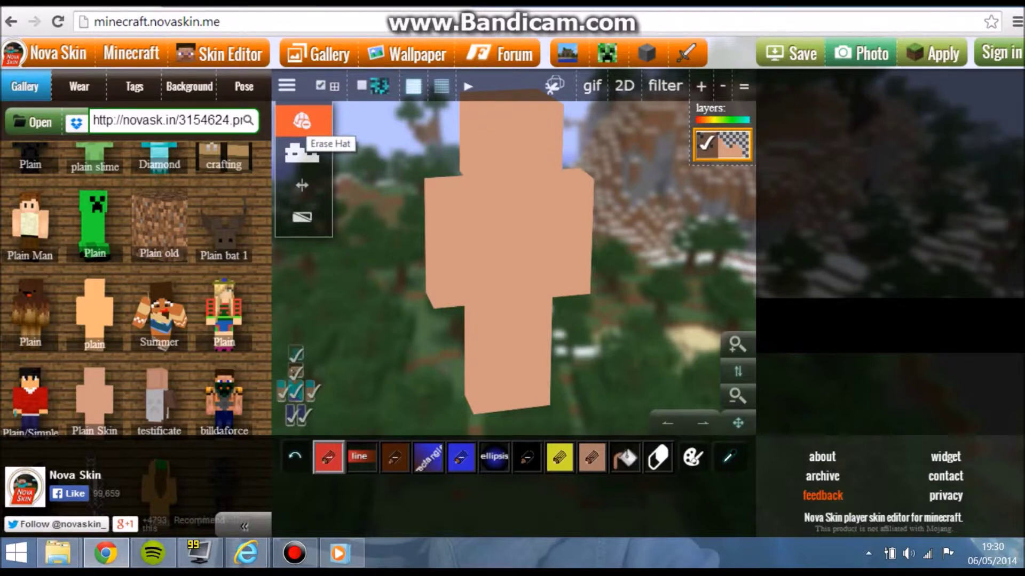
{"action": "left_click_drag", "start_coordinate": [503, 146], "coordinate": [490, 159]}
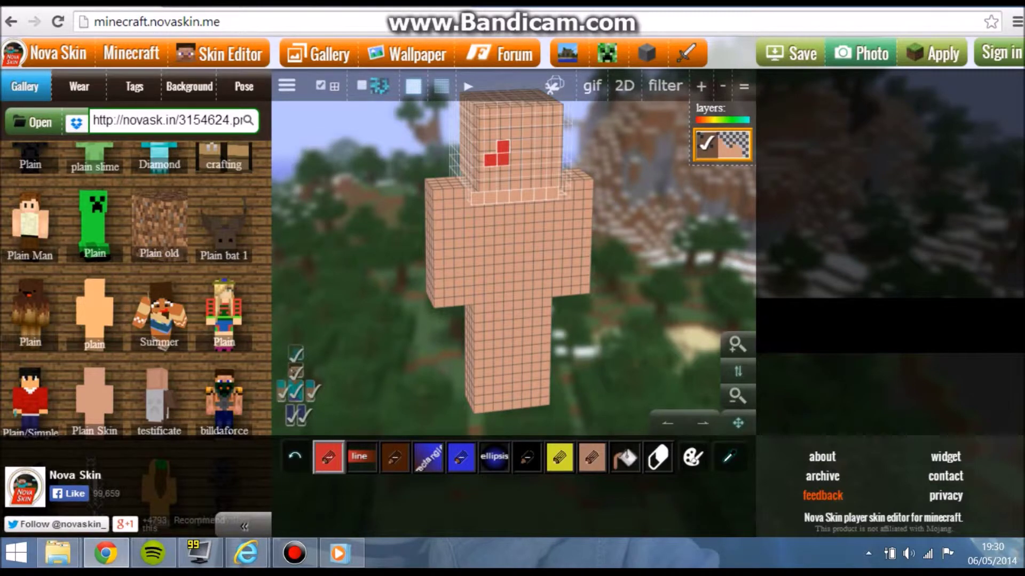
{"action": "left_click", "coordinate": [286, 86]}
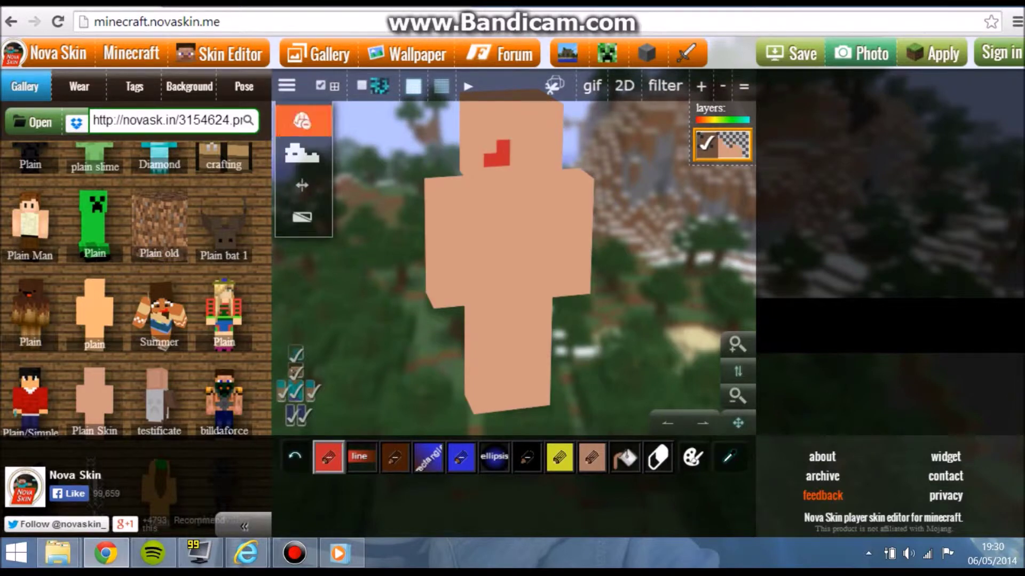
{"action": "left_click", "coordinate": [302, 122]}
- Paint red strokes across the face on the hat layer, erase the hat, and rotate the model to check its side
{"action": "left_click", "coordinate": [503, 159]}
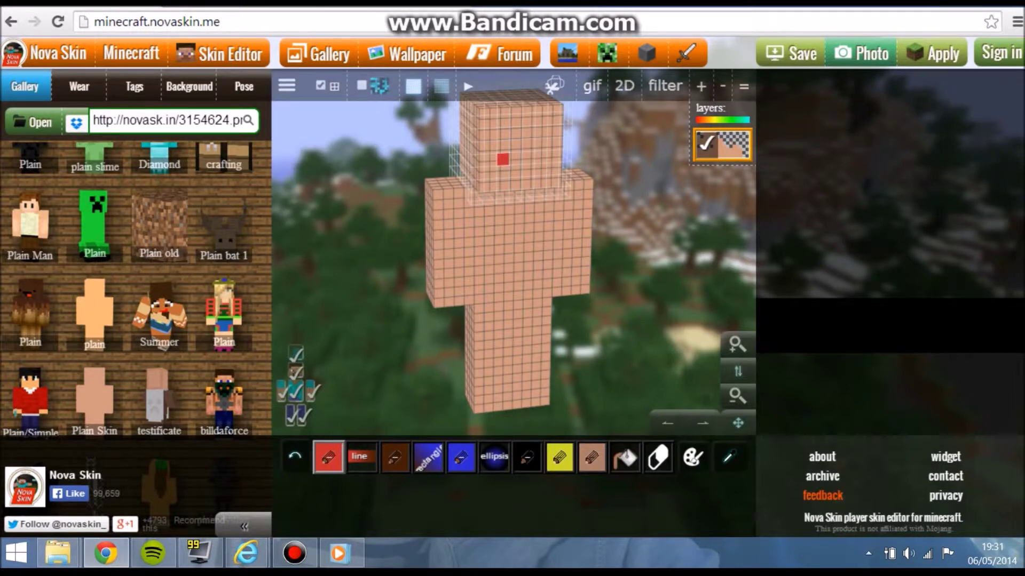
{"action": "left_click_drag", "start_coordinate": [373, 240], "coordinate": [472, 240]}
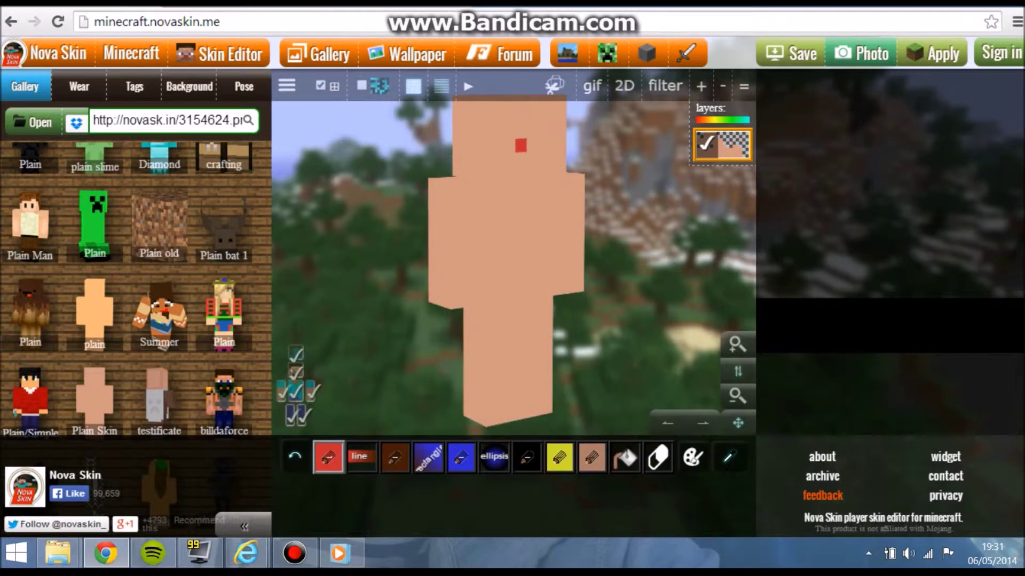
{"action": "left_click_drag", "start_coordinate": [499, 159], "coordinate": [571, 145]}
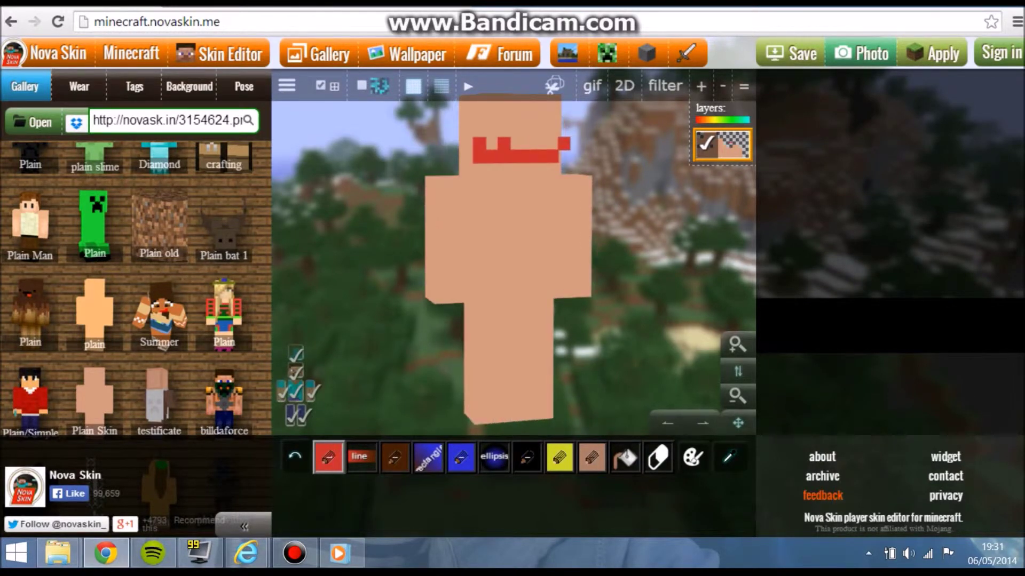
{"action": "mouse_move", "coordinate": [288, 86]}
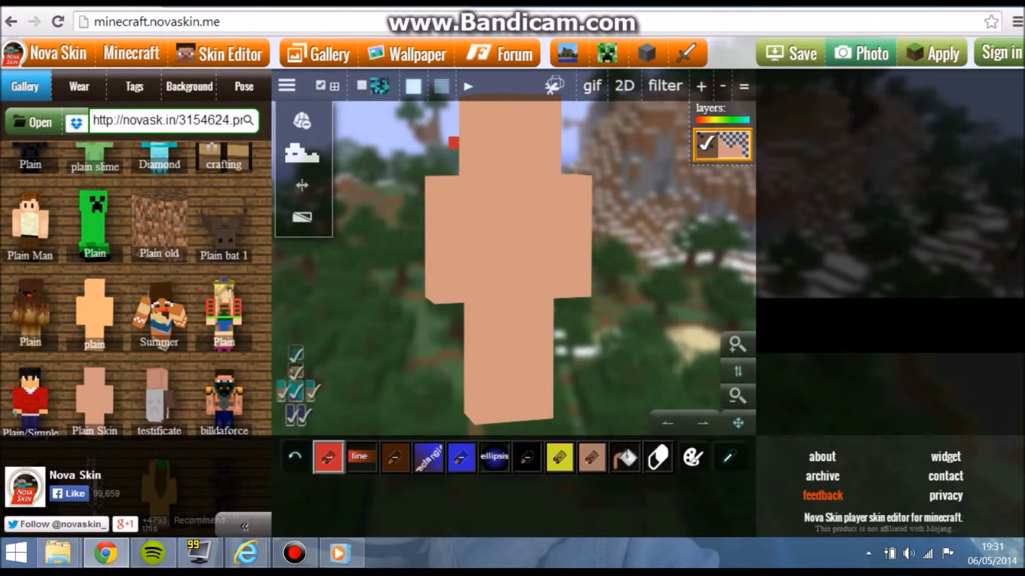
{"action": "left_click_drag", "start_coordinate": [374, 198], "coordinate": [326, 235]}
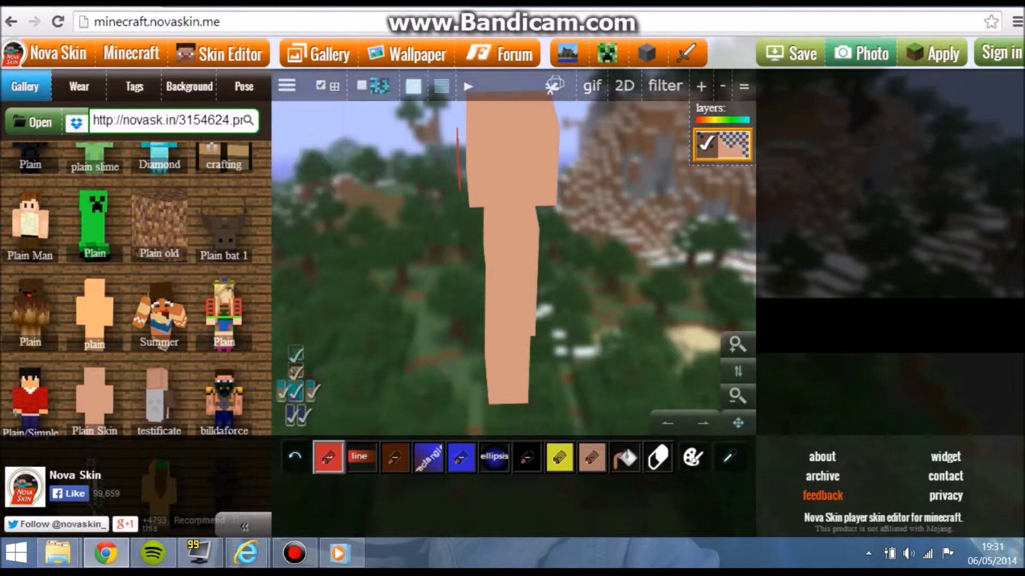
- Turn the model to see its back, then open the Plain Endermaneyes skin from the plain search results in the gallery
{"action": "left_click_drag", "start_coordinate": [379, 235], "coordinate": [348, 249]}
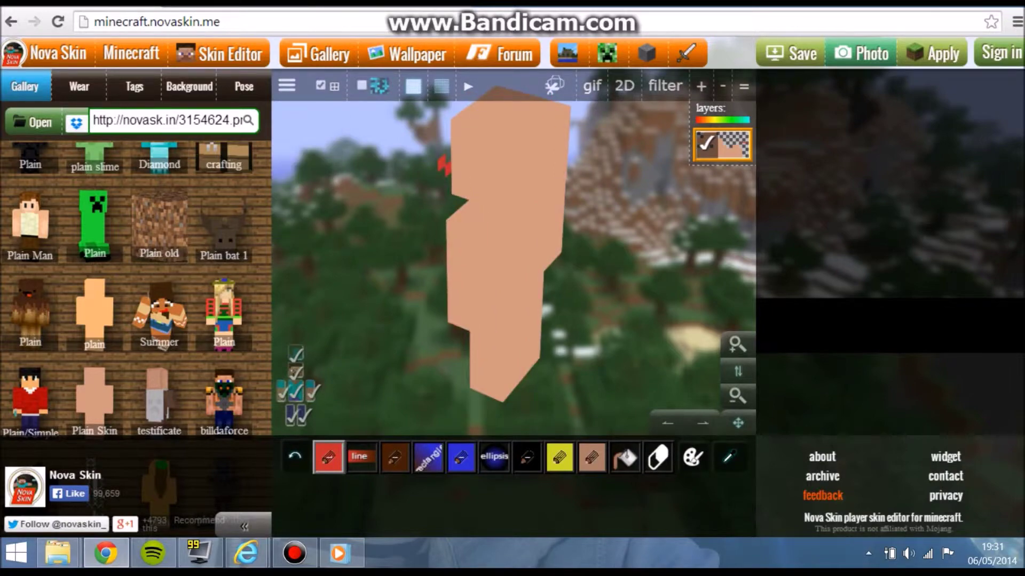
{"action": "scroll", "coordinate": [94, 331], "scroll_direction": "down", "scroll_amount": 2}
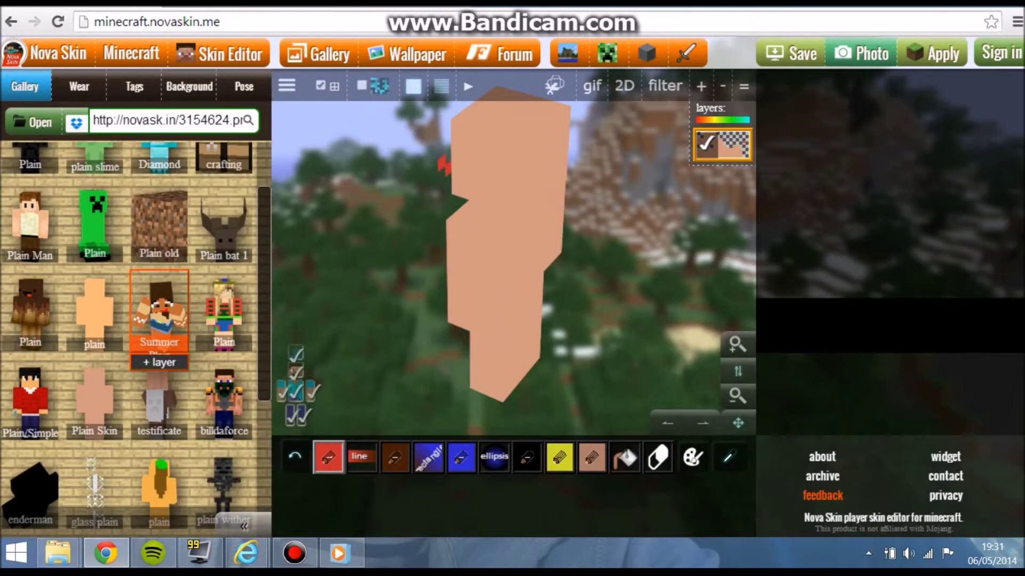
{"action": "scroll", "coordinate": [95, 331], "scroll_direction": "down", "scroll_amount": 2}
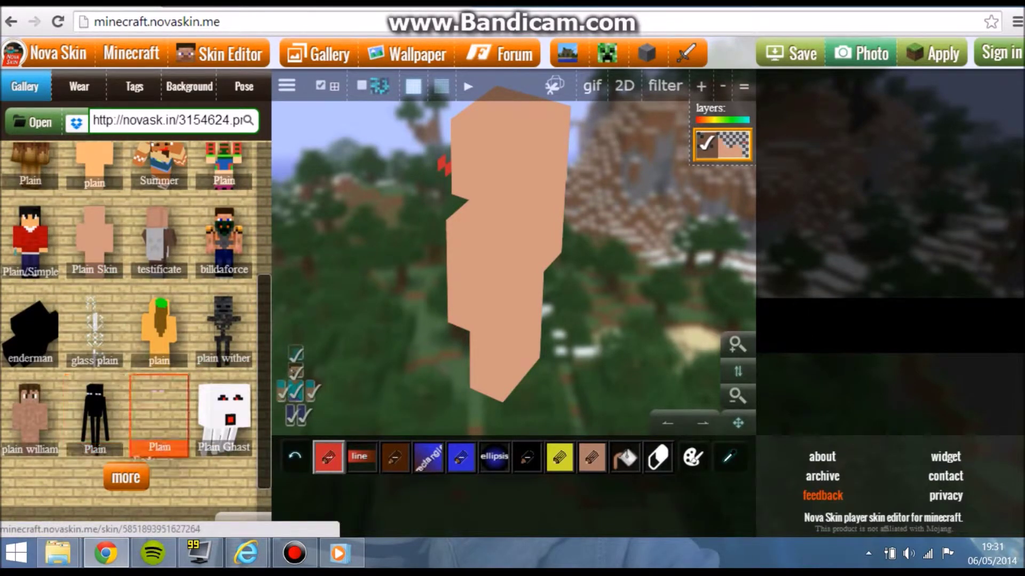
{"action": "left_click", "coordinate": [159, 422]}
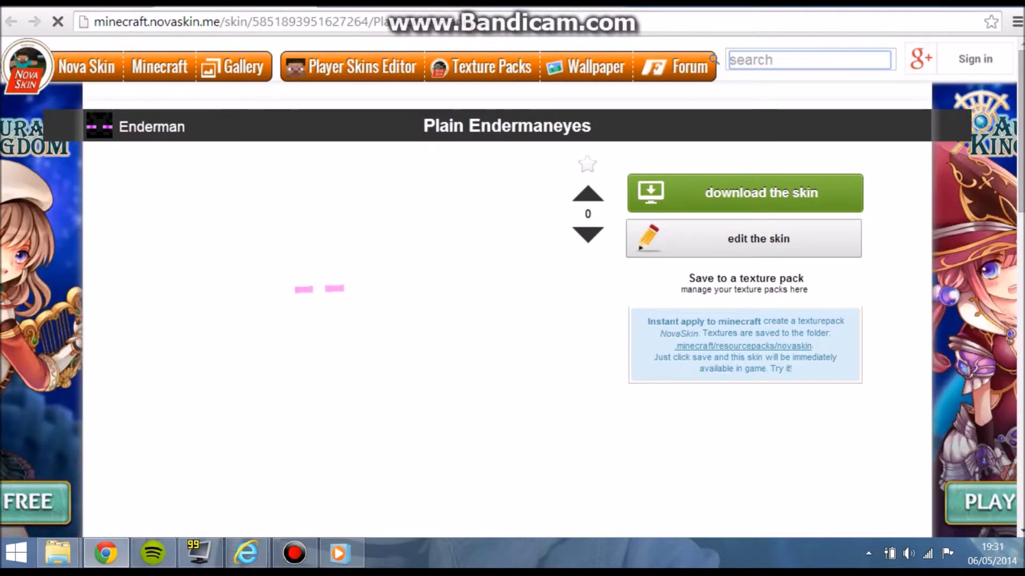
- Close the browser window with the Plain Endermaneyes page and open a new browser window
{"action": "left_click", "coordinate": [488, 17]}
{"action": "key", "text": "Return"}
{"action": "left_click", "coordinate": [809, 59]}
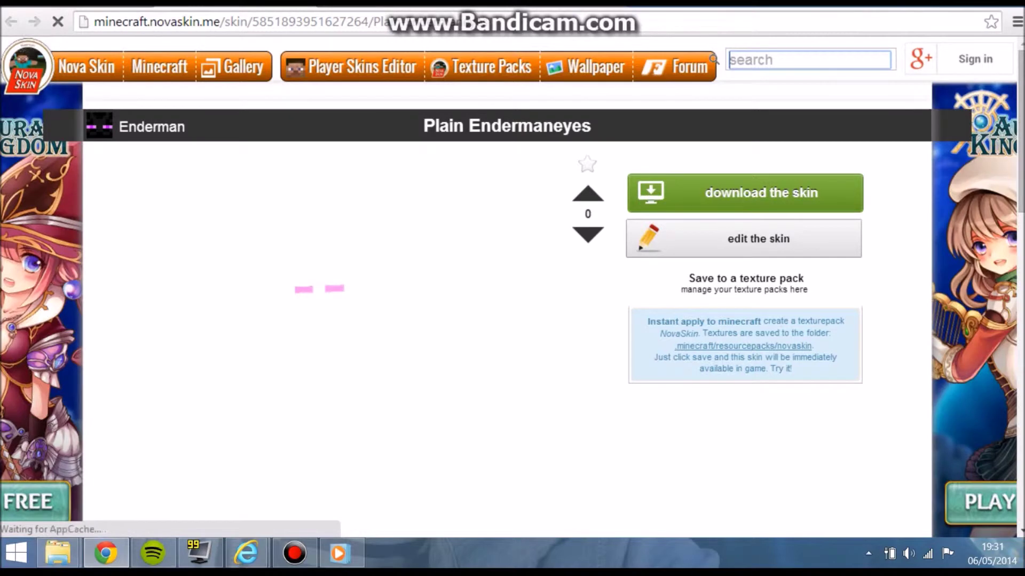
{"action": "right_click", "coordinate": [105, 553]}
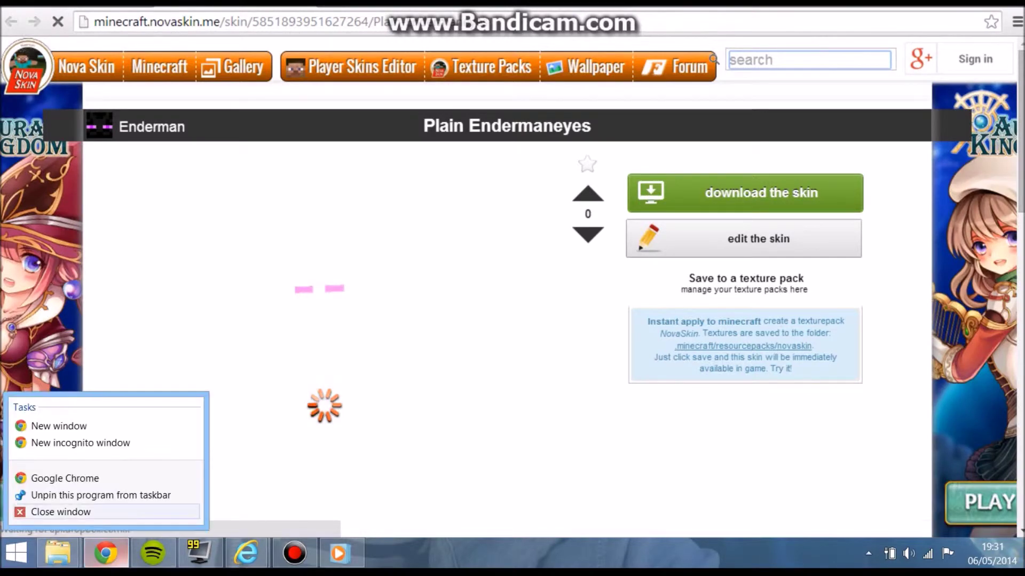
{"action": "left_click", "coordinate": [106, 511]}
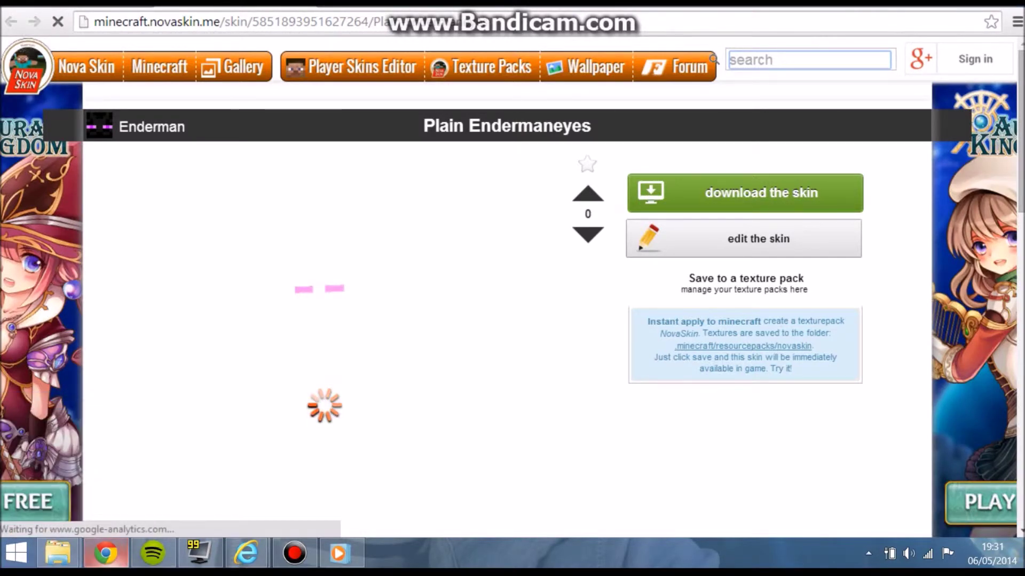
{"action": "right_click", "coordinate": [106, 553]}
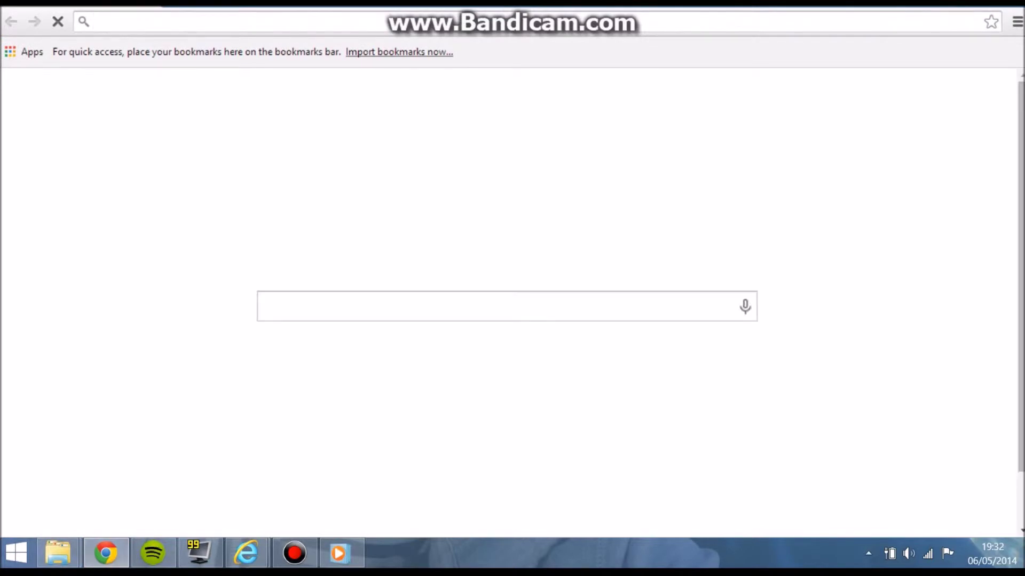
- Search the web for "nova skin" and open the Minecraft Skin Editor: Nova Skin result
{"action": "type", "text": "nova "}
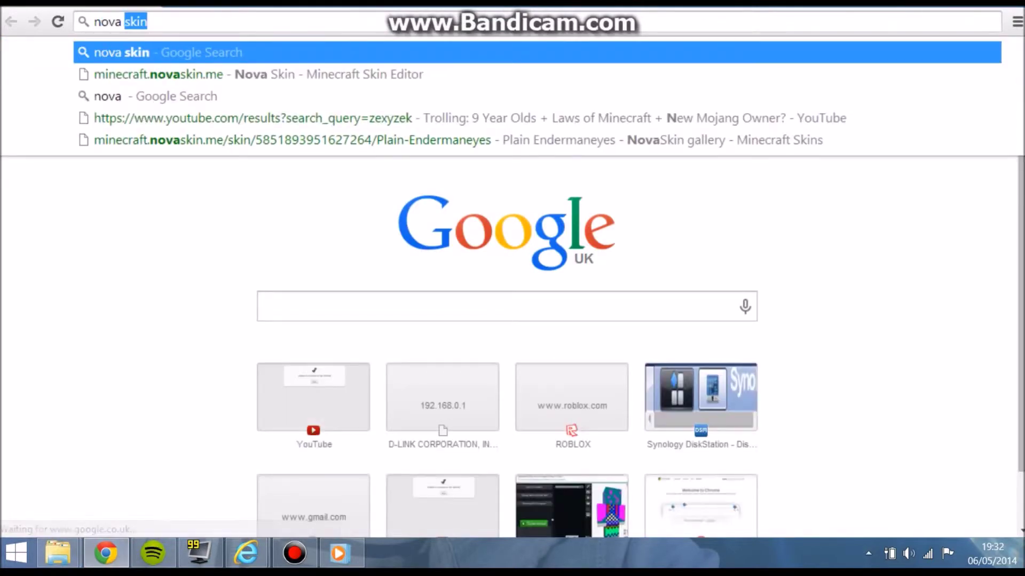
{"action": "type", "text": "skin"}
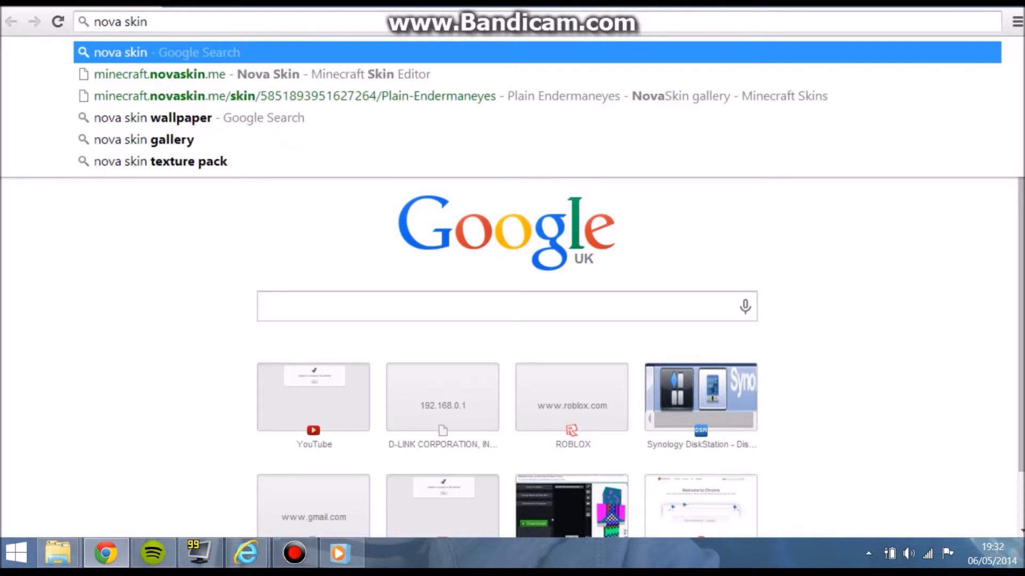
{"action": "key", "text": "Return"}
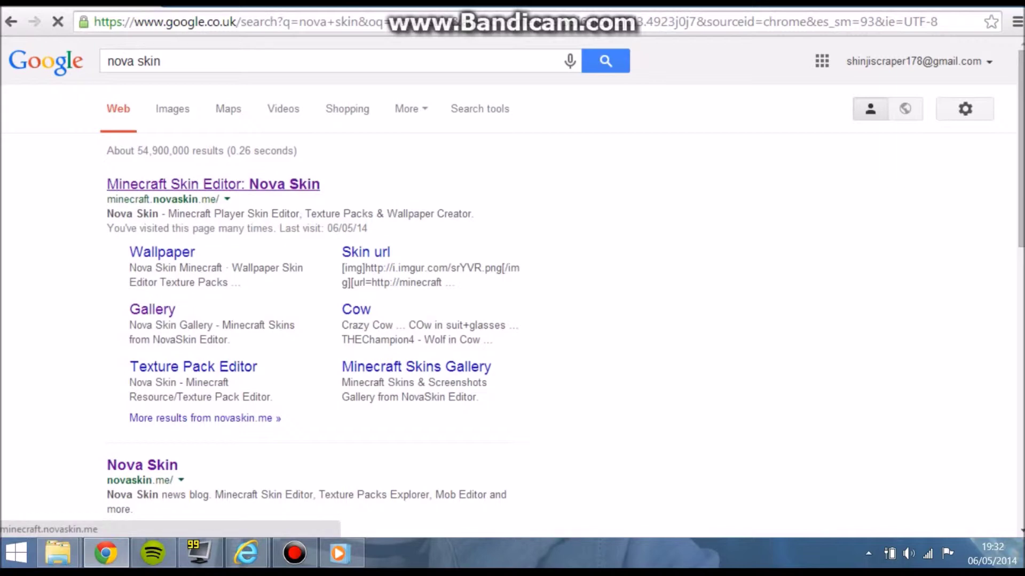
{"action": "left_click", "coordinate": [212, 184]}
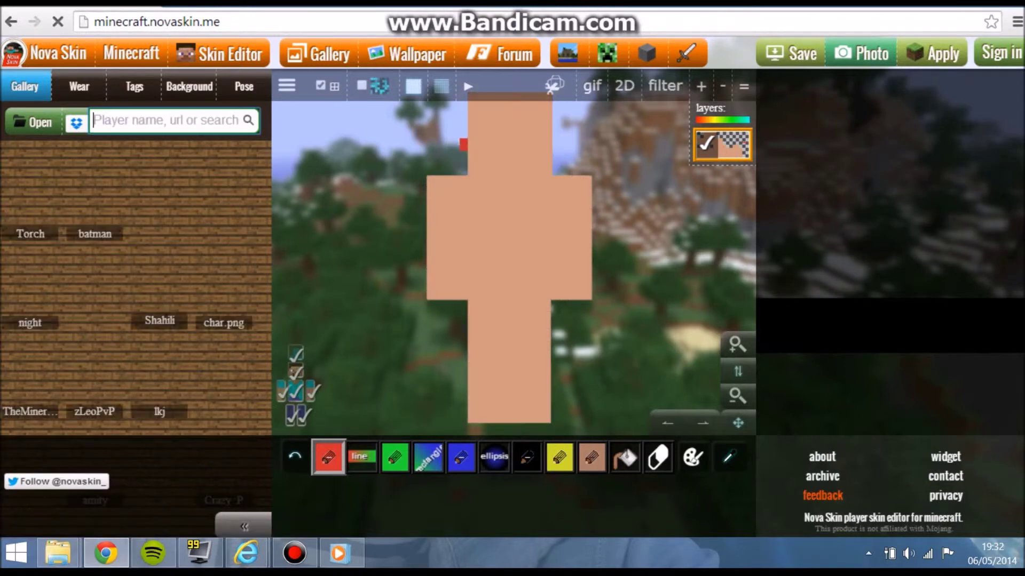
- Dab a few red pixels on the plain model, then look through the Entities section of the resource pack editor and return to the skin editor
{"action": "left_click", "coordinate": [510, 377]}
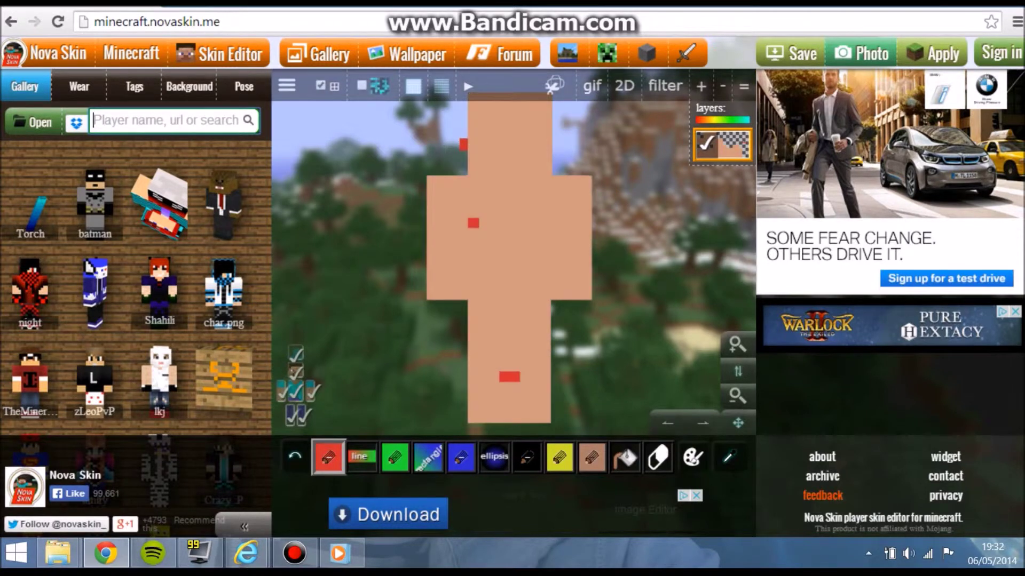
{"action": "mouse_move", "coordinate": [159, 203]}
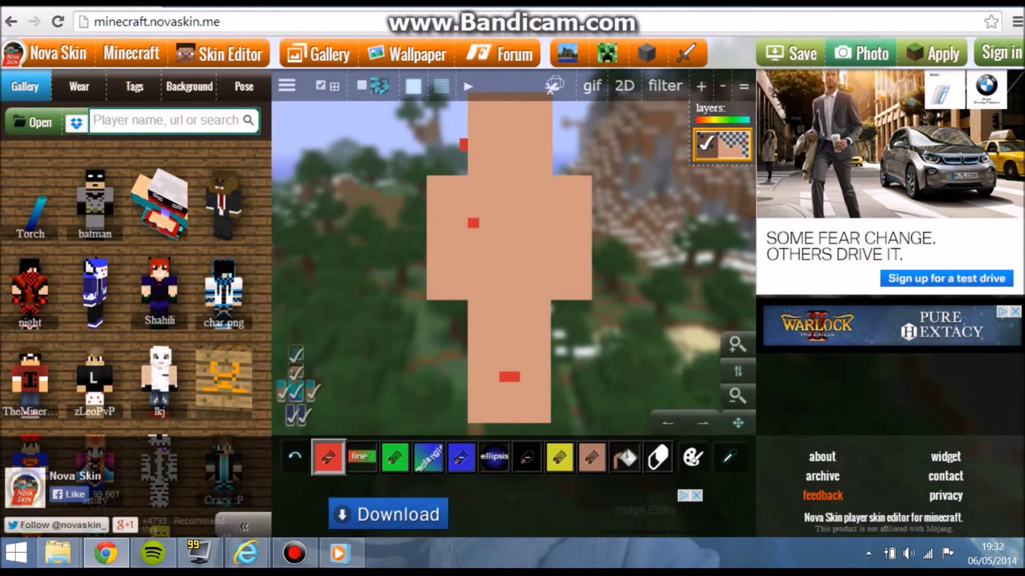
{"action": "left_click", "coordinate": [607, 54]}
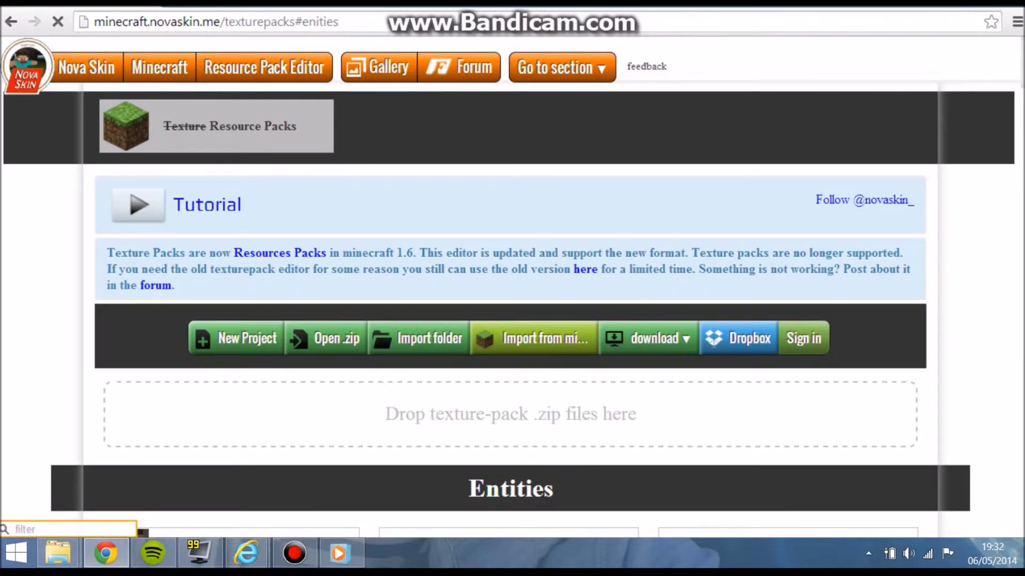
{"action": "scroll", "coordinate": [510, 320], "scroll_direction": "down", "scroll_amount": 1}
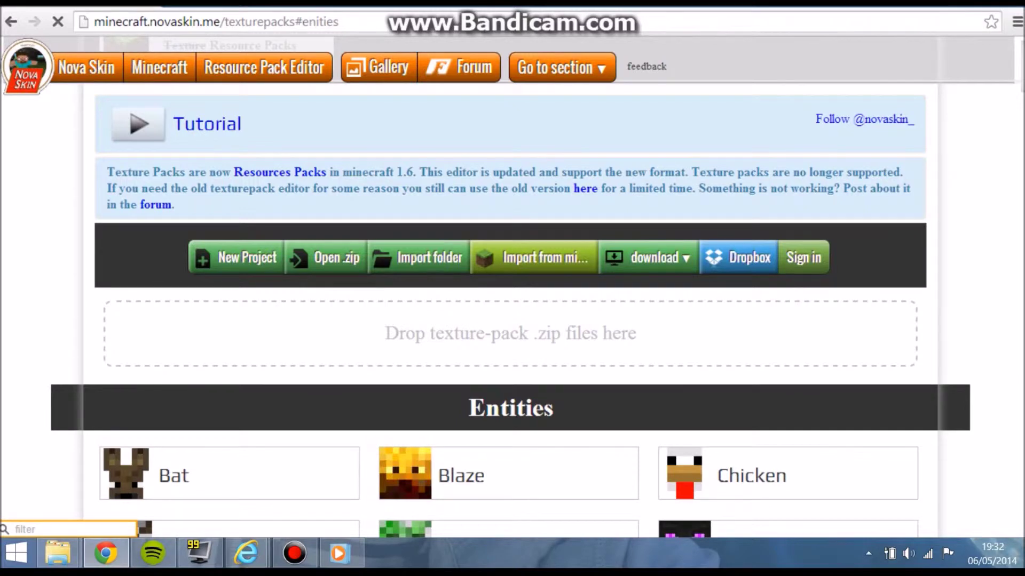
{"action": "scroll", "coordinate": [513, 320], "scroll_direction": "down", "scroll_amount": 2}
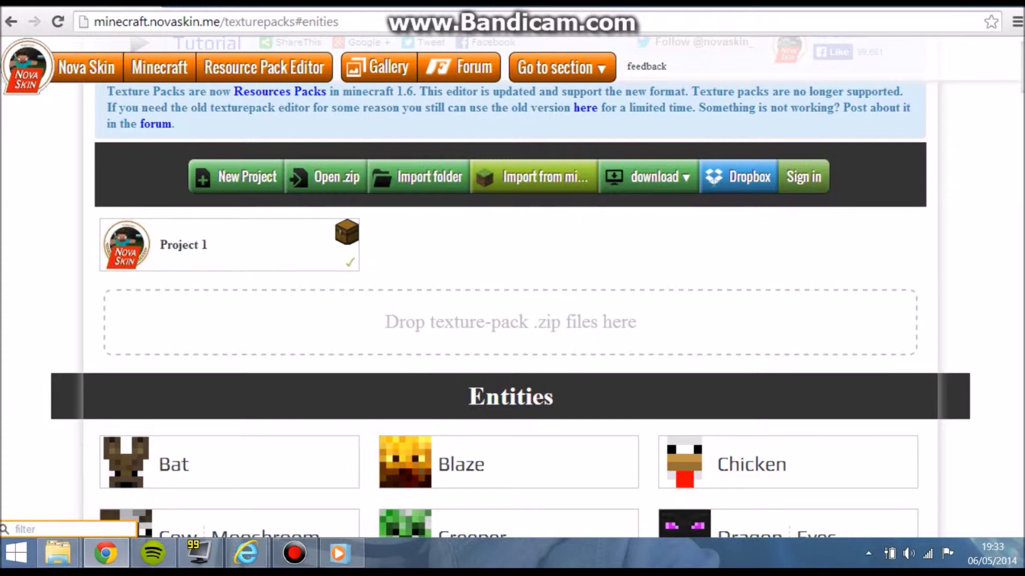
{"action": "left_click", "coordinate": [11, 22]}
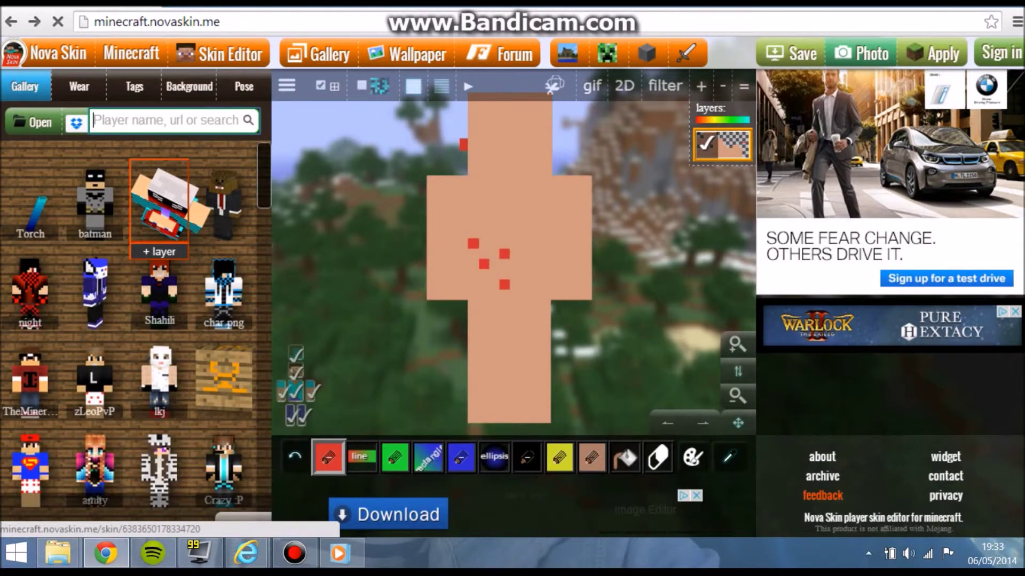
- Load the batman skin from the gallery and paint scattered red pixels over its head, torso, arms and legs
{"action": "left_click", "coordinate": [95, 203]}
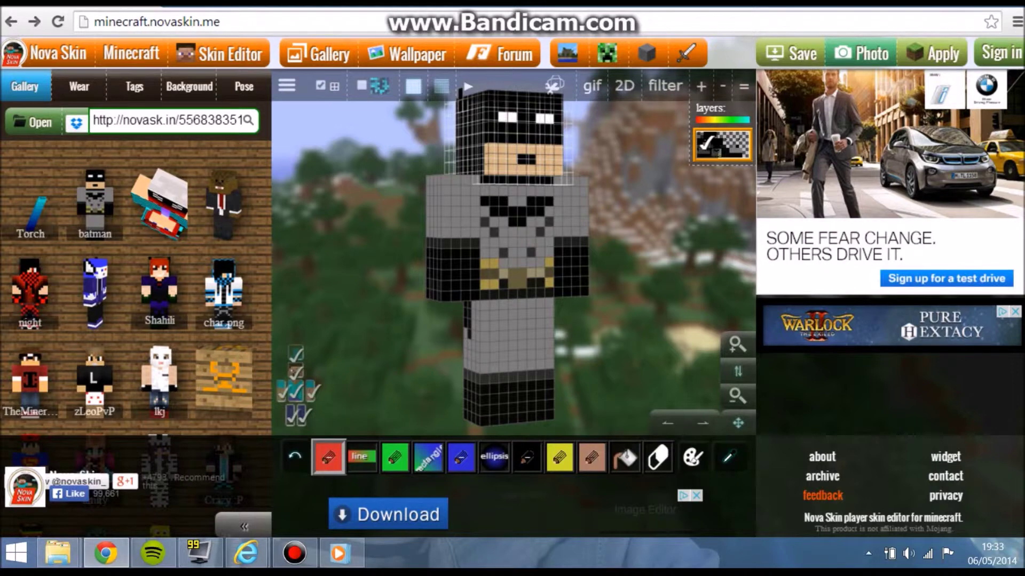
{"action": "mouse_move", "coordinate": [565, 145]}
{"action": "left_mouse_down"}
{"action": "mouse_move", "coordinate": [458, 123]}
{"action": "mouse_move", "coordinate": [480, 137]}
{"action": "mouse_move", "coordinate": [489, 242]}
{"action": "mouse_move", "coordinate": [512, 179]}
{"action": "left_mouse_up"}
{"action": "left_click", "coordinate": [446, 243]}
{"action": "left_click", "coordinate": [445, 212]}
{"action": "left_click_drag", "start_coordinate": [466, 221], "coordinate": [474, 233]}
{"action": "left_click_drag", "start_coordinate": [456, 283], "coordinate": [466, 295]}
{"action": "left_click", "coordinate": [484, 191]}
{"action": "left_click", "coordinate": [503, 305]}
{"action": "left_click_drag", "start_coordinate": [485, 337], "coordinate": [484, 348]}
{"action": "left_click", "coordinate": [484, 389]}
{"action": "left_click_drag", "start_coordinate": [454, 296], "coordinate": [455, 276]}
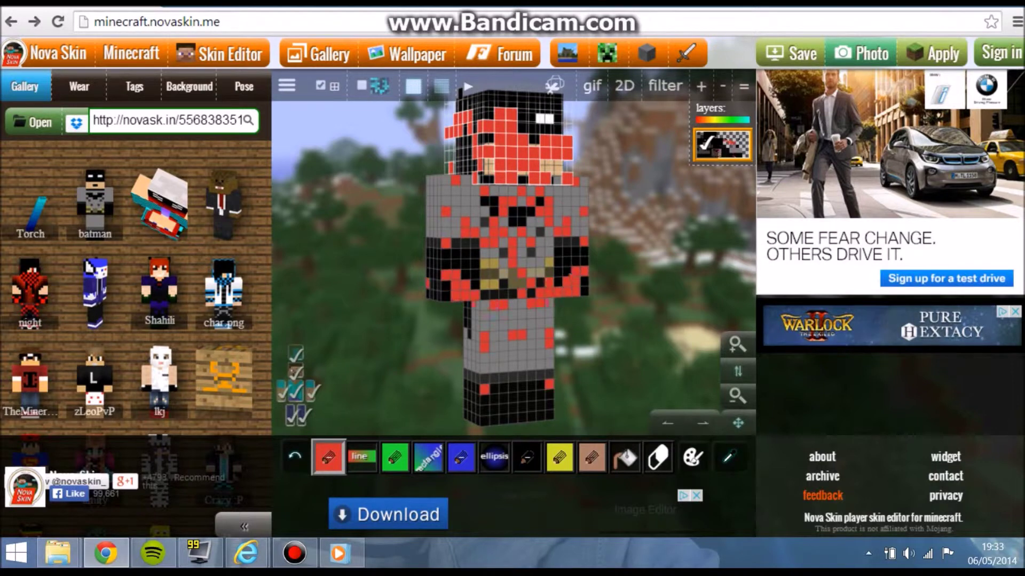
{"action": "left_click", "coordinate": [465, 180]}
{"action": "left_click", "coordinate": [494, 305]}
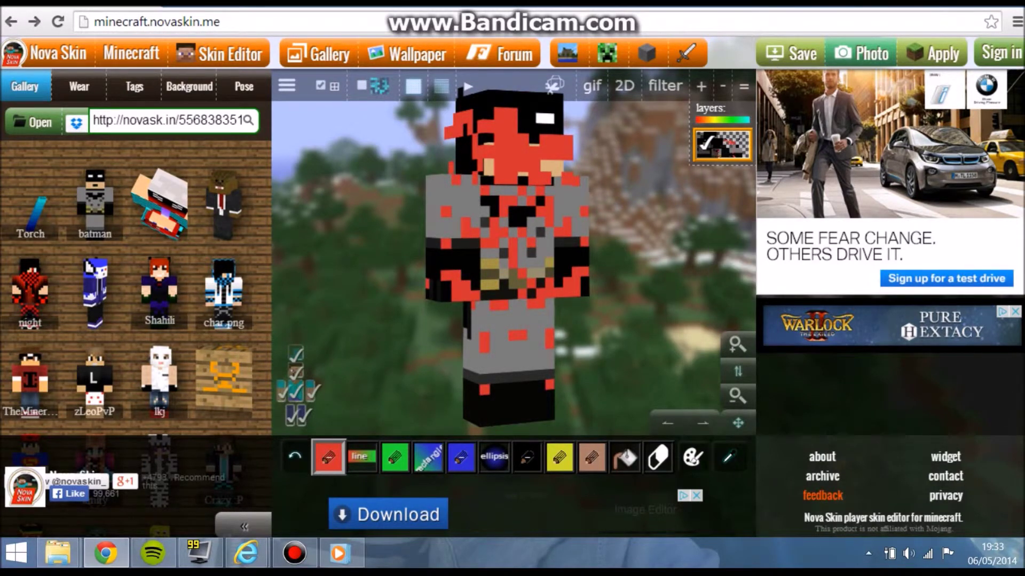
- Save the red-splattered batman skin with the name "fgmnlzi", download its image file and close the save dialog
{"action": "left_click", "coordinate": [791, 53]}
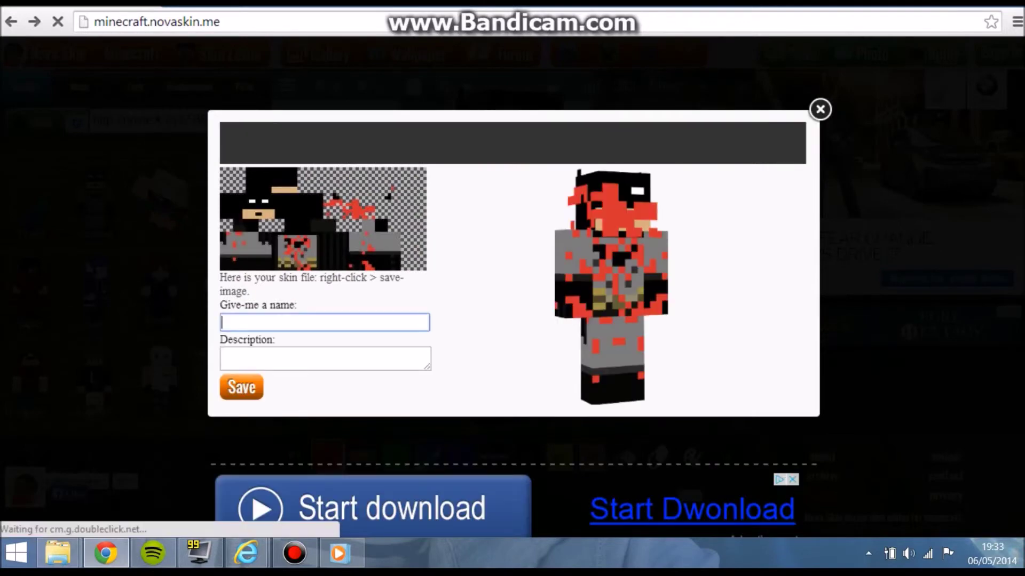
{"action": "type", "text": "fgmnlzi"}
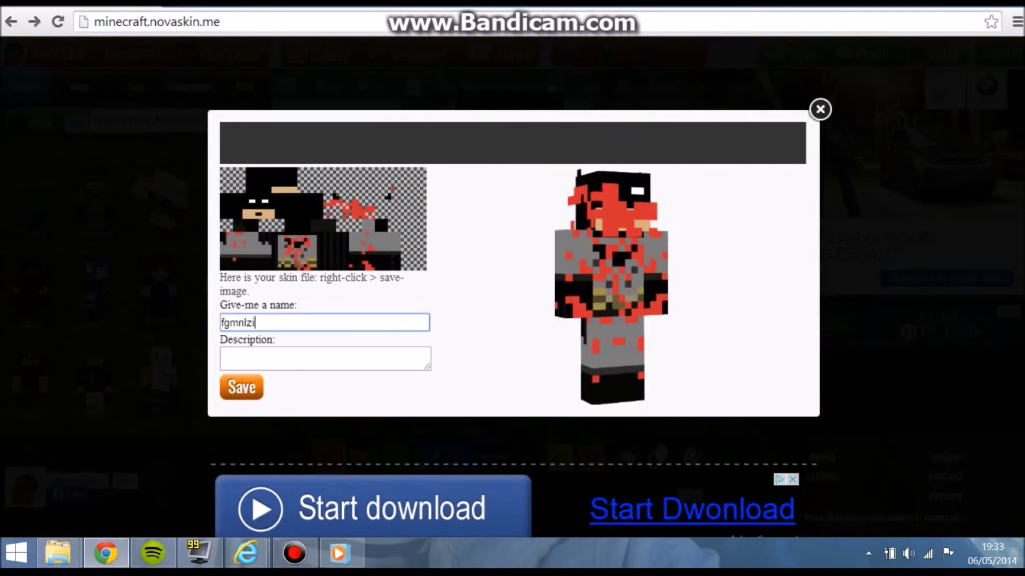
{"action": "key", "text": "ctrl+a"}
{"action": "left_click", "coordinate": [325, 359]}
{"action": "left_click", "coordinate": [241, 388]}
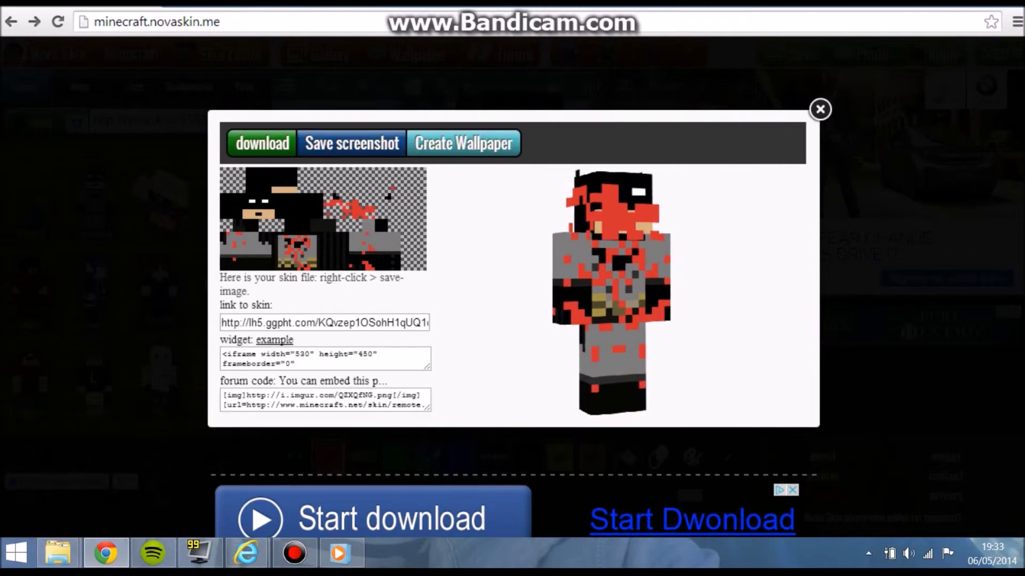
{"action": "left_click", "coordinate": [262, 143]}
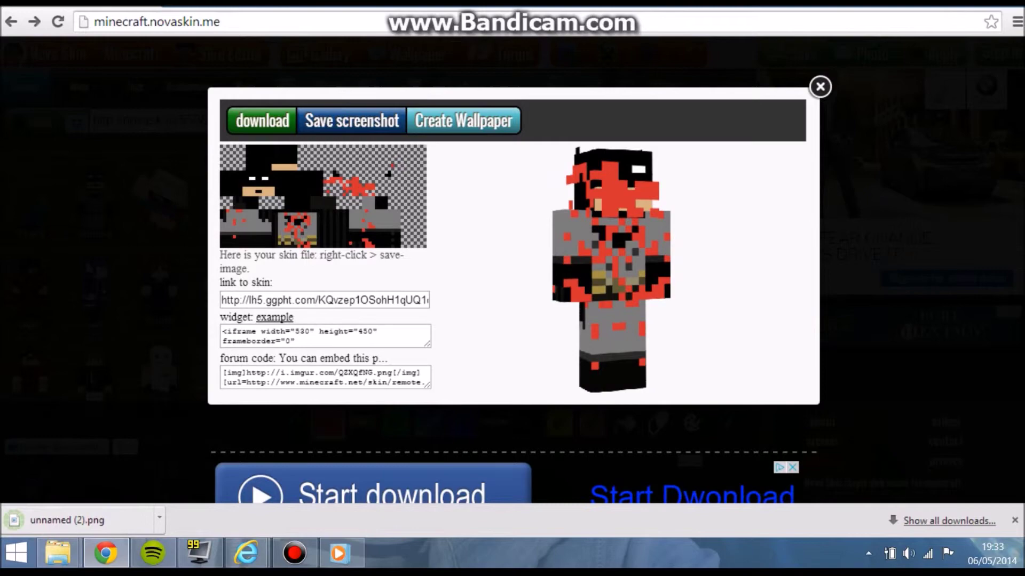
{"action": "left_click", "coordinate": [325, 378]}
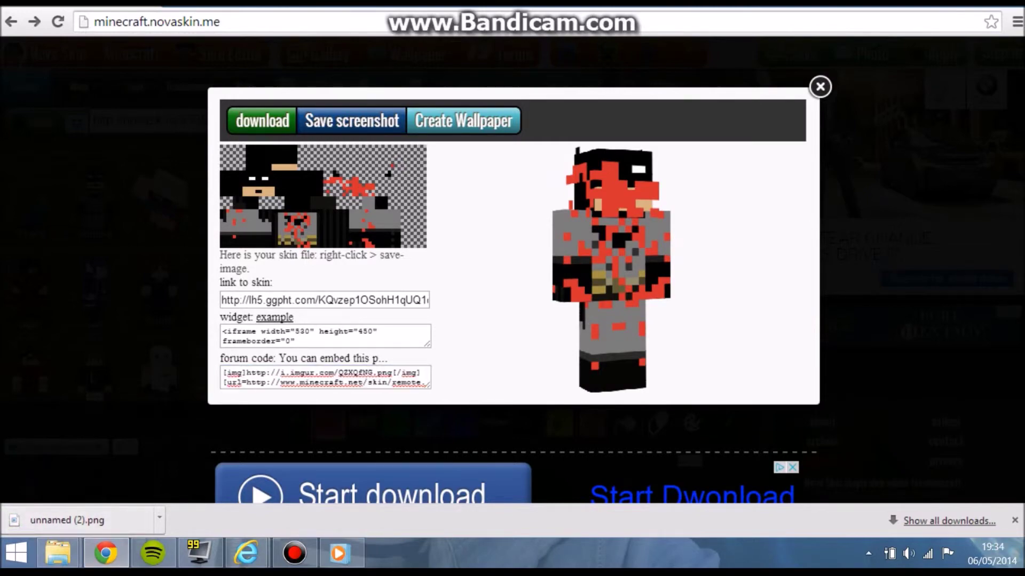
{"action": "left_click", "coordinate": [820, 86]}
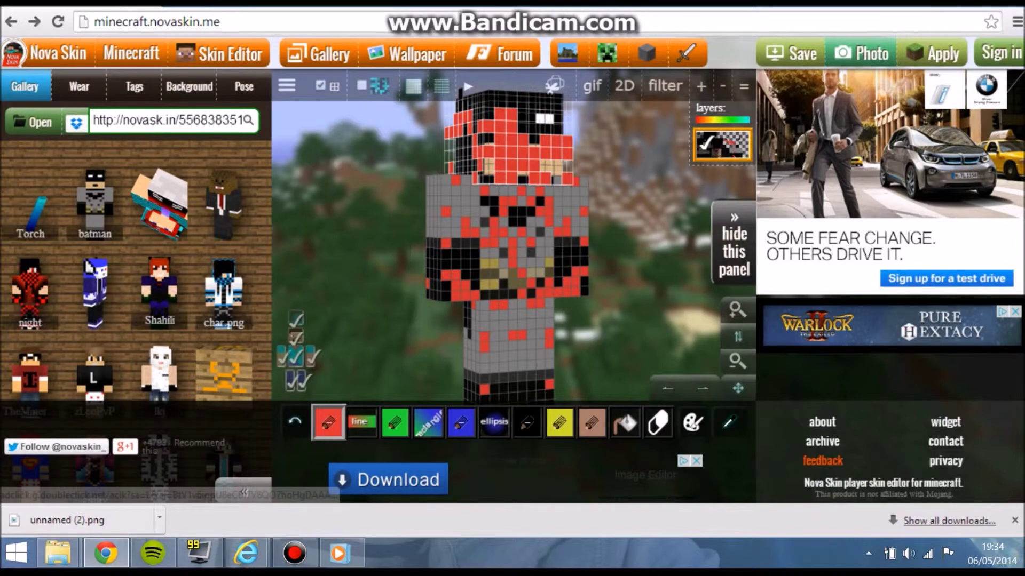
- Cover more of the batman skin's torso, arms and legs with red pencil strokes
{"action": "mouse_move", "coordinate": [555, 187]}
{"action": "left_mouse_down"}
{"action": "mouse_move", "coordinate": [512, 325]}
{"action": "mouse_move", "coordinate": [469, 173]}
{"action": "mouse_move", "coordinate": [522, 222]}
{"action": "left_mouse_up"}
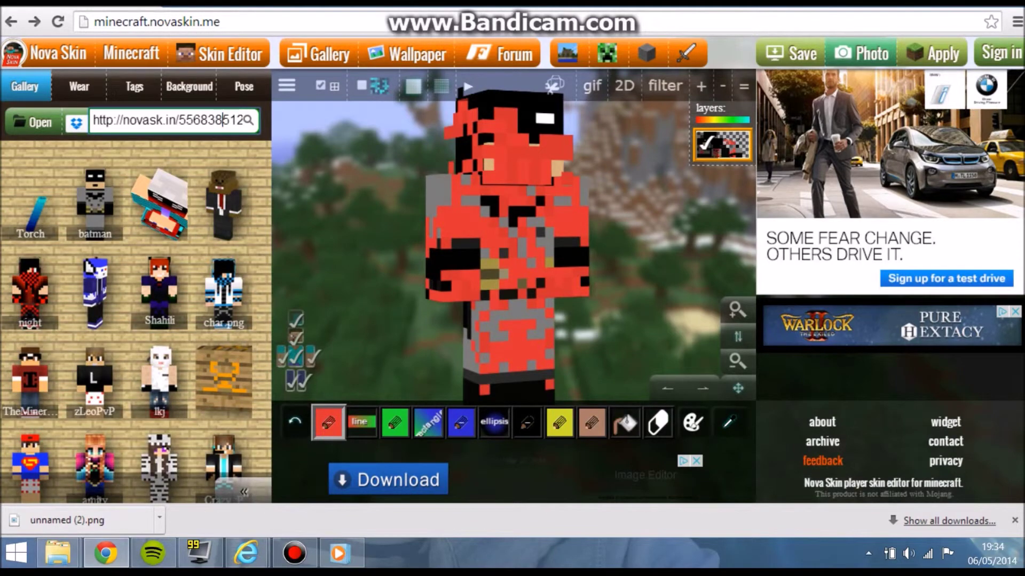
- Clear the skin address from the search field and load the skin of player _Deathblade_ onto the model
{"action": "key", "text": "BackSpace"}
{"action": "key", "text": "BackSpace"}
{"action": "key", "text": "BackSpace"}
{"action": "key", "text": "BackSpace"}
{"action": "key", "text": "BackSpace"}
{"action": "key", "text": "BackSpace"}
{"action": "key", "text": "BackSpace"}
{"action": "key", "text": "BackSpace"}
{"action": "key", "text": "BackSpace"}
{"action": "key", "text": "BackSpace"}
{"action": "key", "text": "BackSpace"}
{"action": "key", "text": "BackSpace"}
{"action": "key", "text": "BackSpace"}
{"action": "key", "text": "BackSpace"}
{"action": "key", "text": "BackSpace"}
{"action": "key", "text": "BackSpace"}
{"action": "key", "text": "BackSpace"}
{"action": "key", "text": "BackSpace"}
{"action": "key", "text": "BackSpace"}
{"action": "key", "text": "BackSpace"}
{"action": "left_click", "coordinate": [184, 120]}
{"action": "key", "text": "BackSpace"}
{"action": "key", "text": "BackSpace"}
{"action": "key", "text": "BackSpace"}
{"action": "key", "text": "BackSpace"}
{"action": "key", "text": "BackSpace"}
{"action": "key", "text": "BackSpace"}
{"action": "key", "text": "BackSpace"}
{"action": "key", "text": "BackSpace"}
{"action": "key", "text": "BackSpace"}
{"action": "key", "text": "BackSpace"}
{"action": "key", "text": "BackSpace"}
{"action": "key", "text": "BackSpace"}
{"action": "key", "text": "BackSpace"}
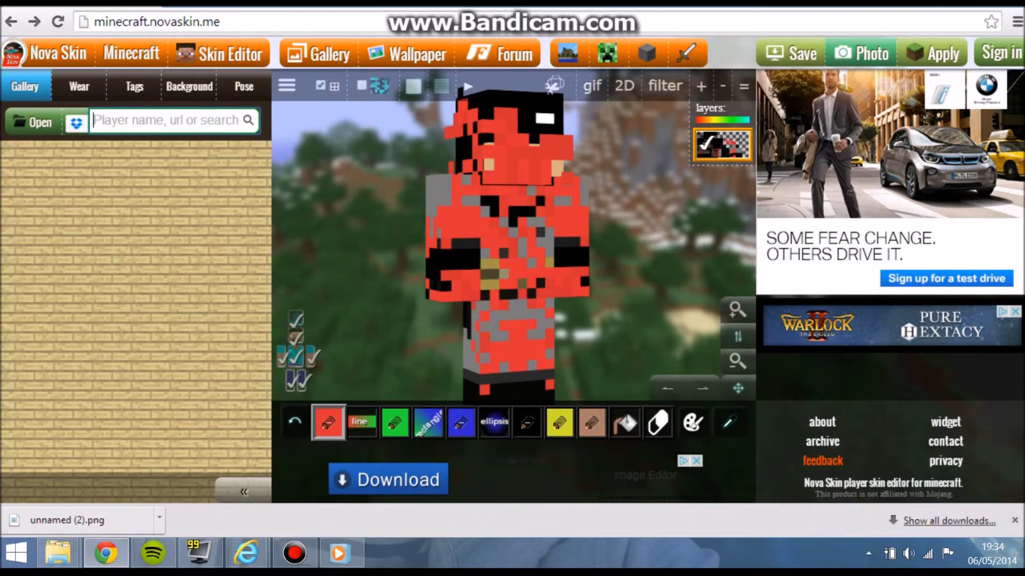
{"action": "type", "text": "_Dea"}
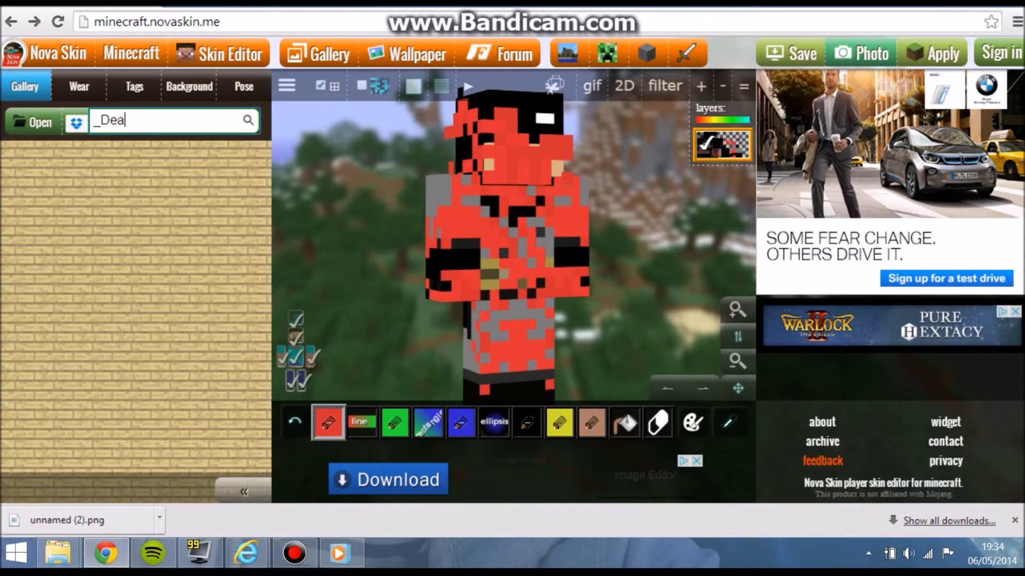
{"action": "type", "text": "thblade_"}
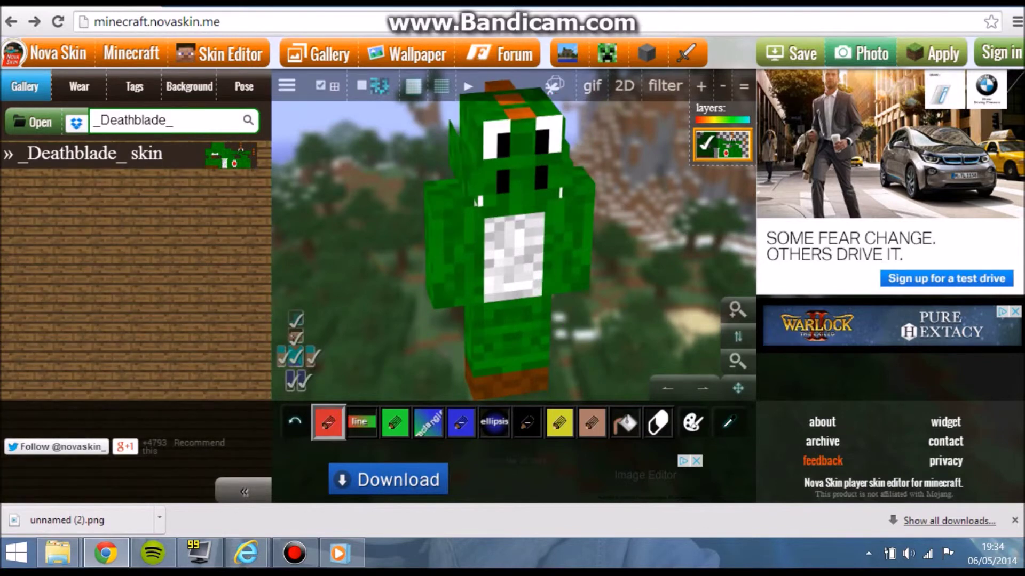
- Paint over most of the white belly of the green skin with the blue pencil, extending slightly onto the surrounding body
{"action": "left_click", "coordinate": [461, 423]}
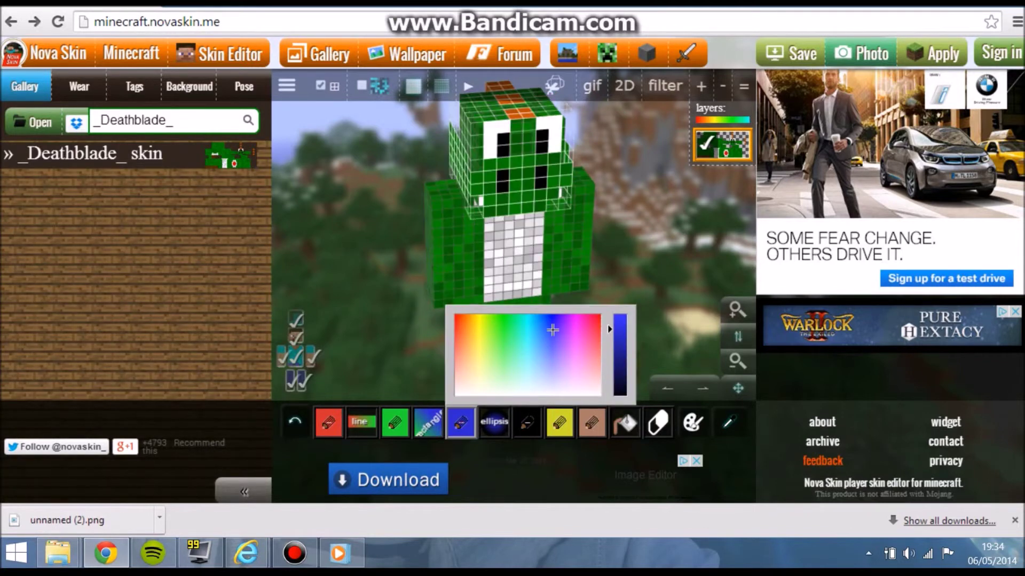
{"action": "mouse_move", "coordinate": [490, 229]}
{"action": "left_mouse_down"}
{"action": "mouse_move", "coordinate": [528, 223]}
{"action": "mouse_move", "coordinate": [498, 244]}
{"action": "mouse_move", "coordinate": [489, 267]}
{"action": "mouse_move", "coordinate": [498, 292]}
{"action": "left_mouse_up"}
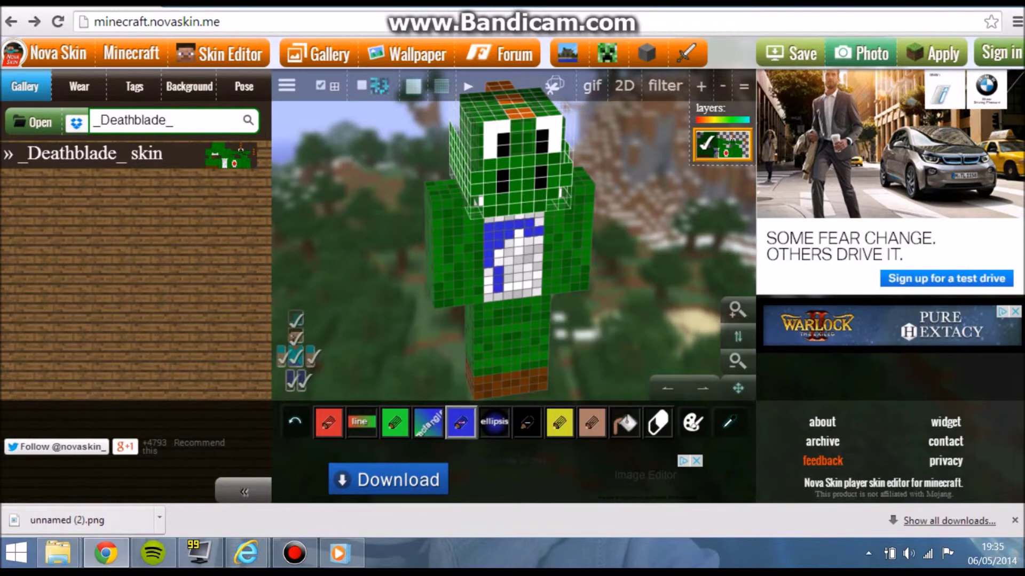
{"action": "mouse_move", "coordinate": [483, 255]}
{"action": "left_mouse_down"}
{"action": "mouse_move", "coordinate": [488, 299]}
{"action": "mouse_move", "coordinate": [519, 273]}
{"action": "mouse_move", "coordinate": [538, 296]}
{"action": "mouse_move", "coordinate": [538, 240]}
{"action": "mouse_move", "coordinate": [488, 213]}
{"action": "mouse_move", "coordinate": [508, 283]}
{"action": "mouse_move", "coordinate": [537, 271]}
{"action": "mouse_move", "coordinate": [524, 260]}
{"action": "left_mouse_up"}
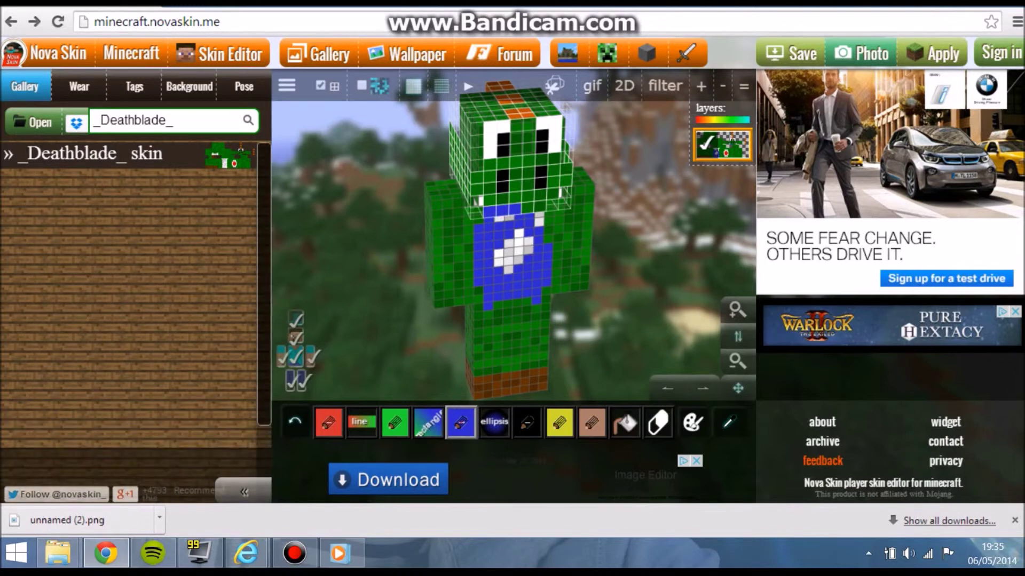
- Fill the leftover white patch on the belly, both eyes and both nostrils of the green skin with light brown using the bucket
{"action": "left_click", "coordinate": [625, 423]}
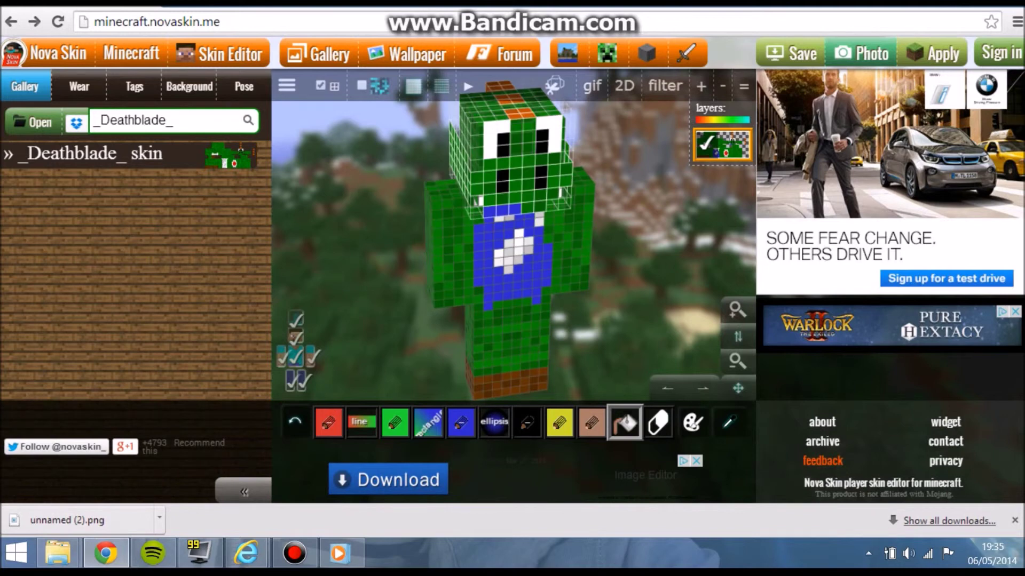
{"action": "left_click", "coordinate": [512, 248]}
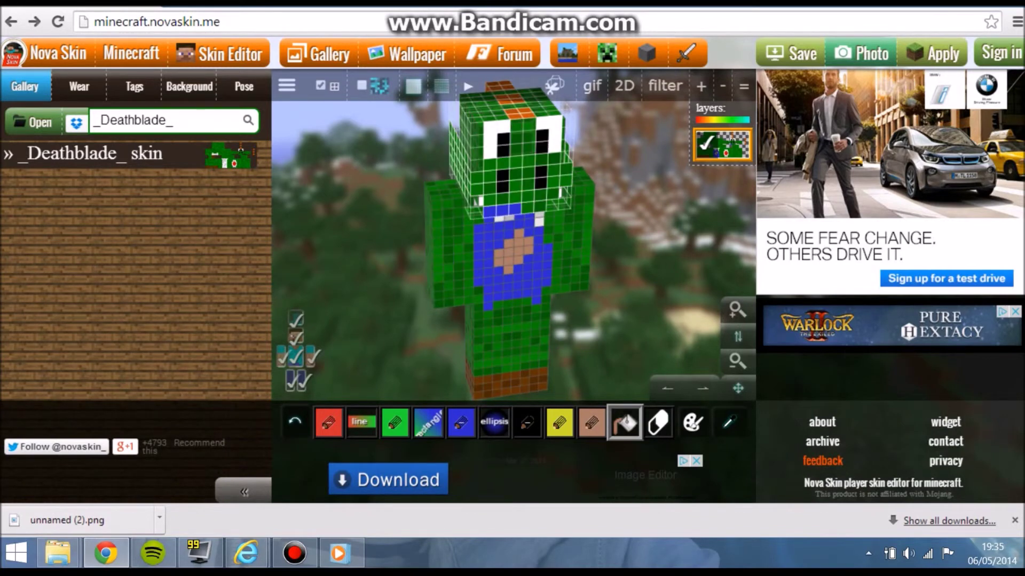
{"action": "left_click", "coordinate": [559, 120]}
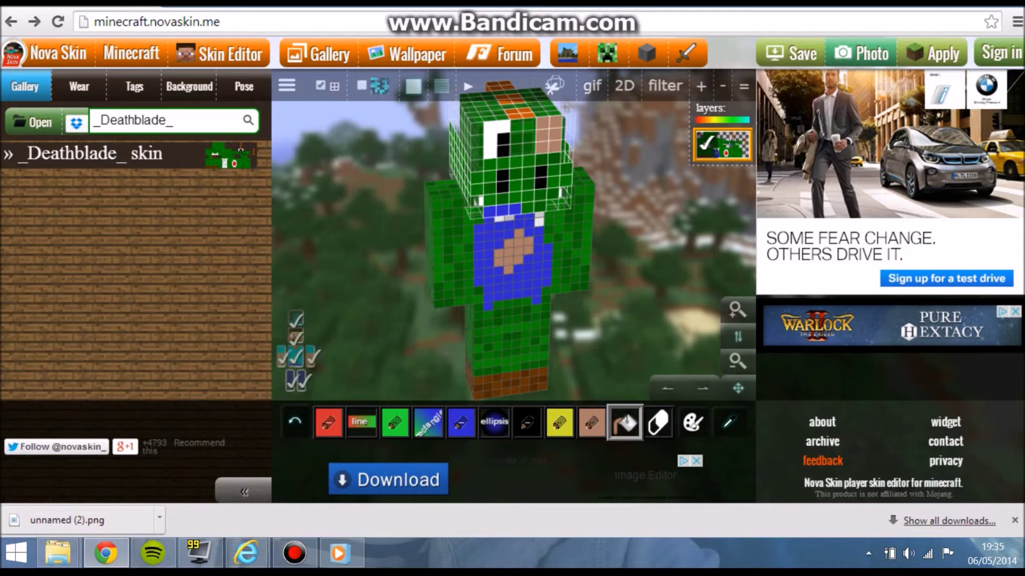
{"action": "left_click", "coordinate": [497, 134]}
{"action": "left_click_drag", "start_coordinate": [619, 155], "coordinate": [555, 139]}
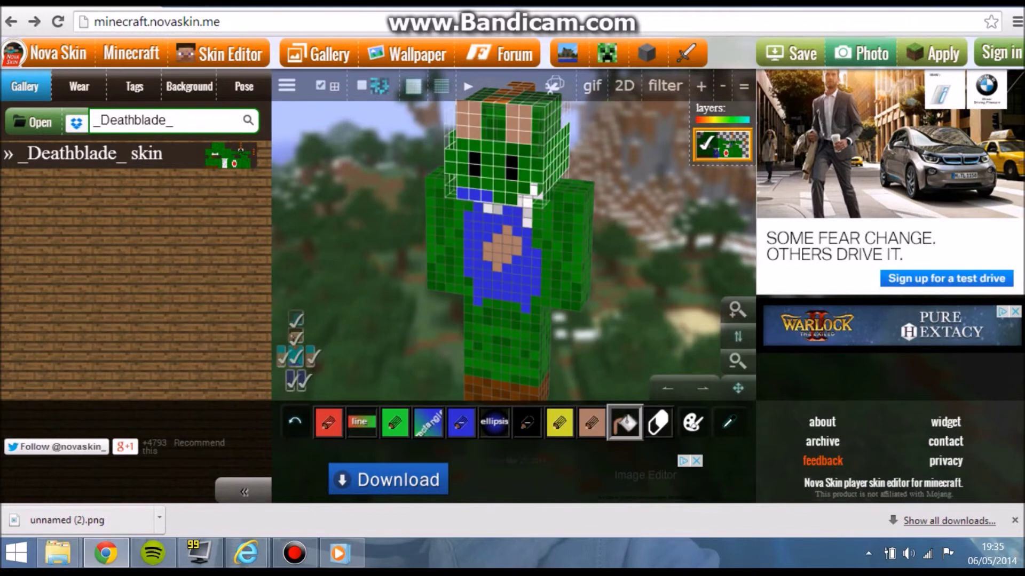
{"action": "left_click", "coordinate": [512, 168]}
{"action": "left_click", "coordinate": [475, 165]}
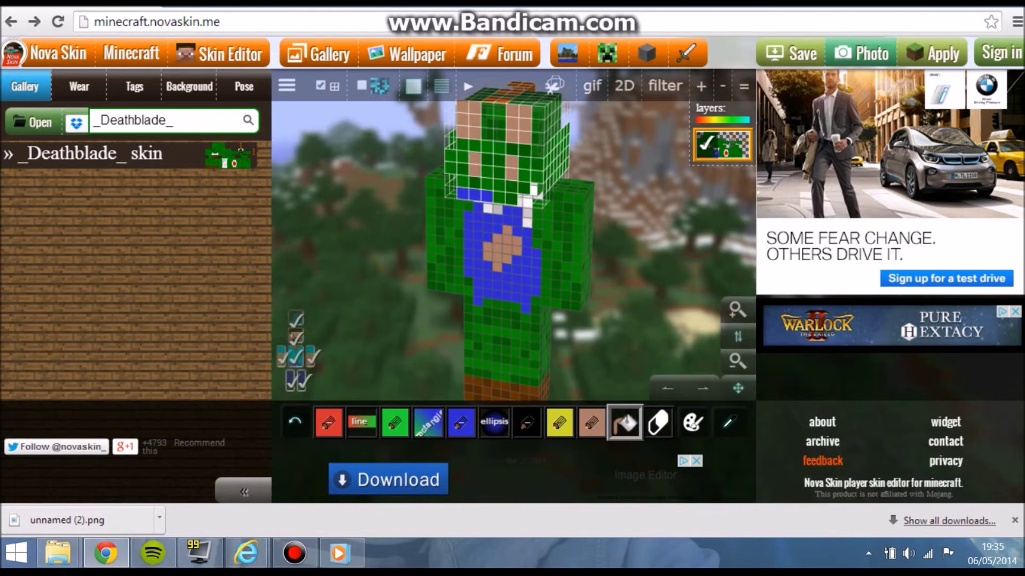
- Choose a salmon-pink pencil and paint rough strokes over the green skin's head, torso, arms and upper legs
{"action": "left_click", "coordinate": [559, 422]}
{"action": "left_click_drag", "start_coordinate": [576, 333], "coordinate": [698, 347]}
{"action": "mouse_move", "coordinate": [536, 261]}
{"action": "left_mouse_down"}
{"action": "mouse_move", "coordinate": [529, 323]}
{"action": "mouse_move", "coordinate": [518, 221]}
{"action": "mouse_move", "coordinate": [496, 197]}
{"action": "mouse_move", "coordinate": [566, 259]}
{"action": "mouse_move", "coordinate": [462, 158]}
{"action": "mouse_move", "coordinate": [525, 169]}
{"action": "mouse_move", "coordinate": [518, 196]}
{"action": "left_mouse_up"}
{"action": "mouse_move", "coordinate": [496, 134]}
{"action": "left_mouse_down"}
{"action": "mouse_move", "coordinate": [501, 124]}
{"action": "mouse_move", "coordinate": [554, 143]}
{"action": "left_mouse_up"}
{"action": "left_click_drag", "start_coordinate": [645, 224], "coordinate": [610, 224]}
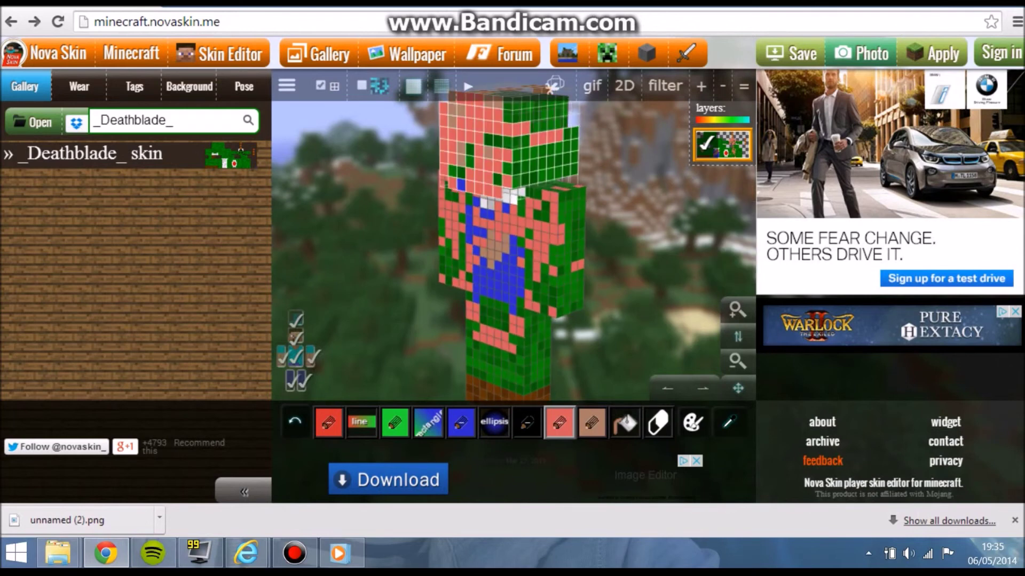
- Cover more of the skin's face, chest, arms and legs with salmon-pink pencil strokes from the front
{"action": "left_click_drag", "start_coordinate": [435, 134], "coordinate": [555, 131]}
{"action": "mouse_move", "coordinate": [504, 325]}
{"action": "left_mouse_down"}
{"action": "mouse_move", "coordinate": [473, 389]}
{"action": "mouse_move", "coordinate": [473, 346]}
{"action": "left_mouse_up"}
{"action": "left_click", "coordinate": [443, 194]}
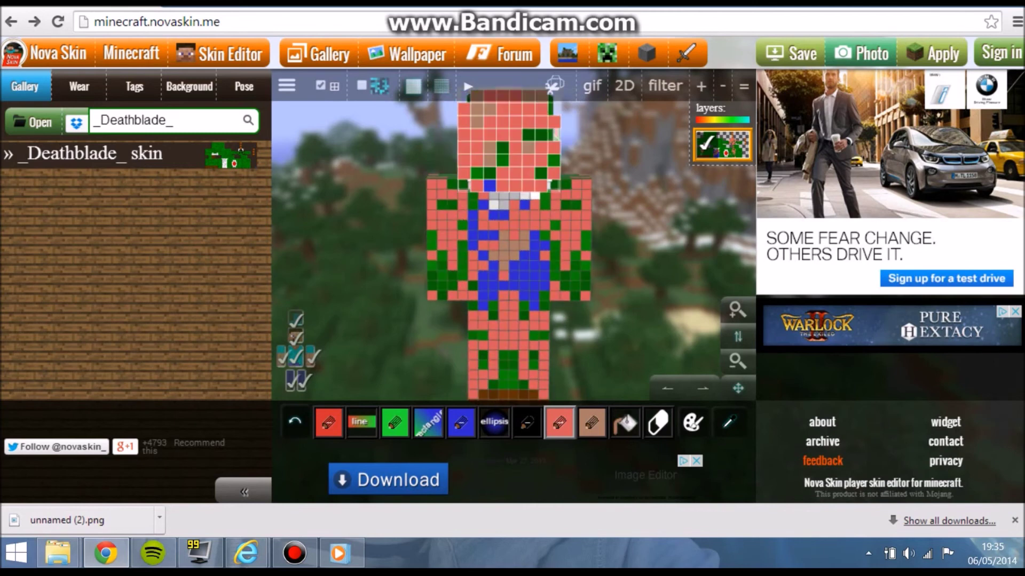
{"action": "left_click_drag", "start_coordinate": [494, 196], "coordinate": [575, 205]}
{"action": "left_click_drag", "start_coordinate": [514, 265], "coordinate": [566, 283]}
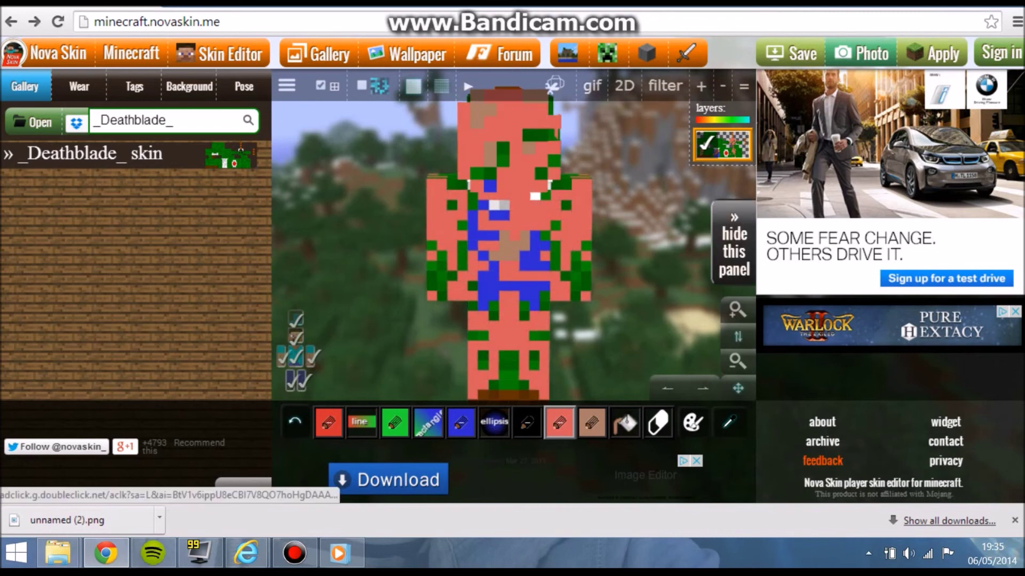